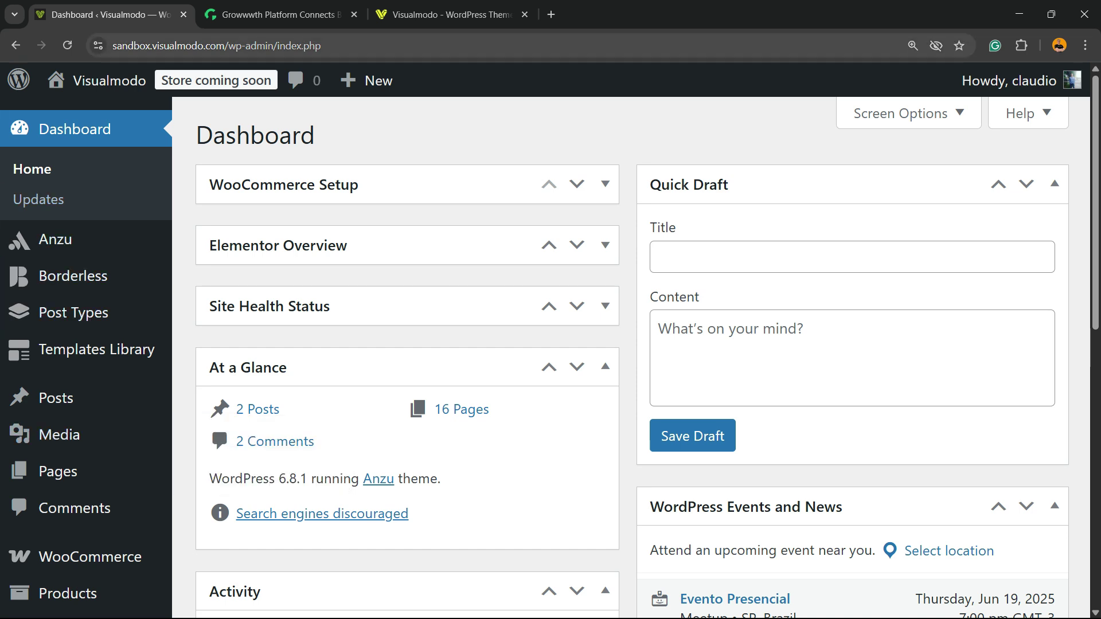
Inspect the wp-admin address, then open WooCommerce Settings and zoom the page out
key(ctrl+l)
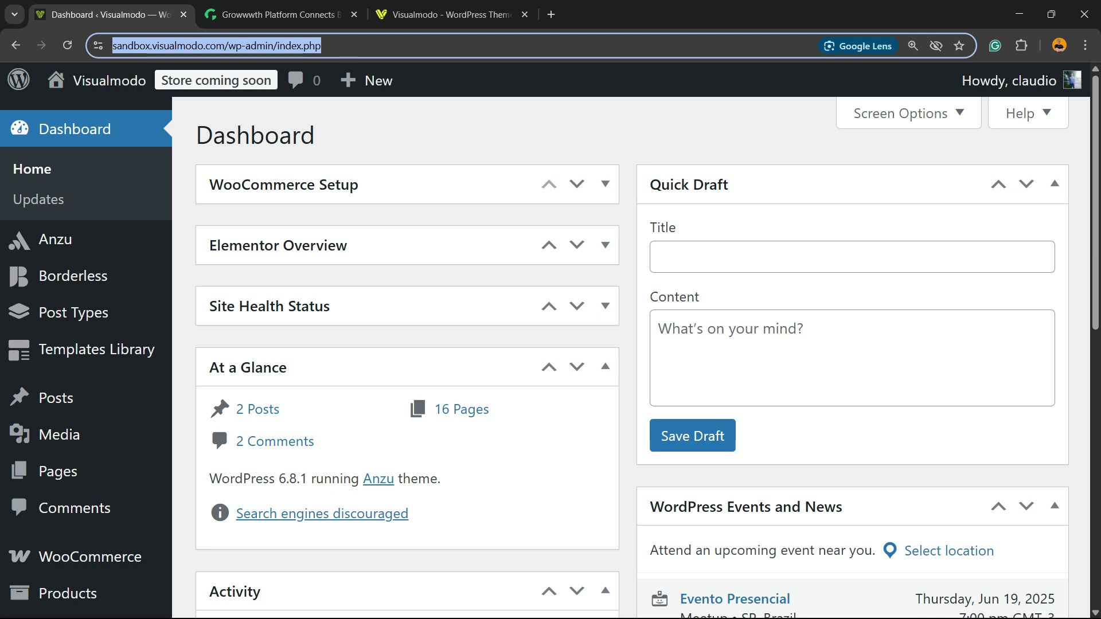
click(253, 46)
click(253, 46)
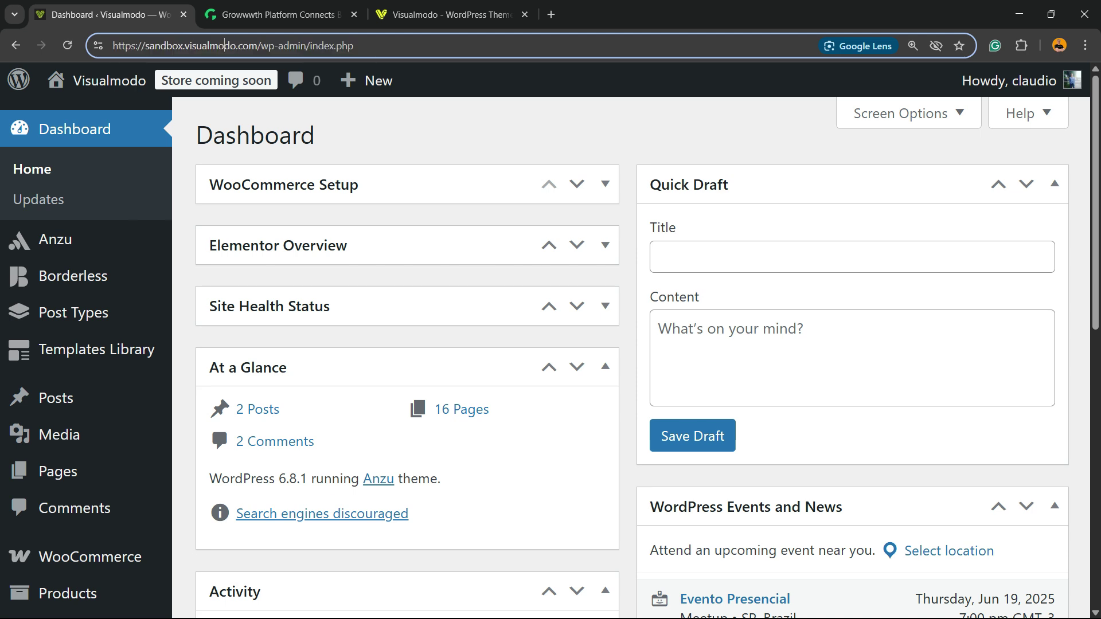
drag(250, 46, 313, 46)
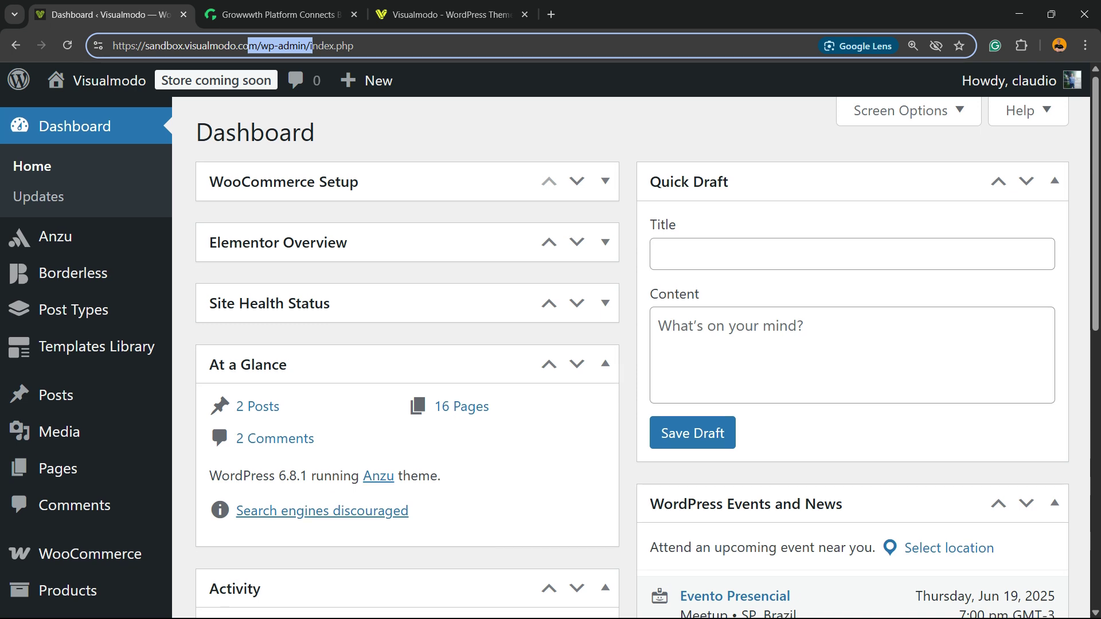
scroll(551, 345, down, 3)
scroll(78, 258, down, 3)
scroll(77, 258, down, 3)
scroll(78, 258, down, 1)
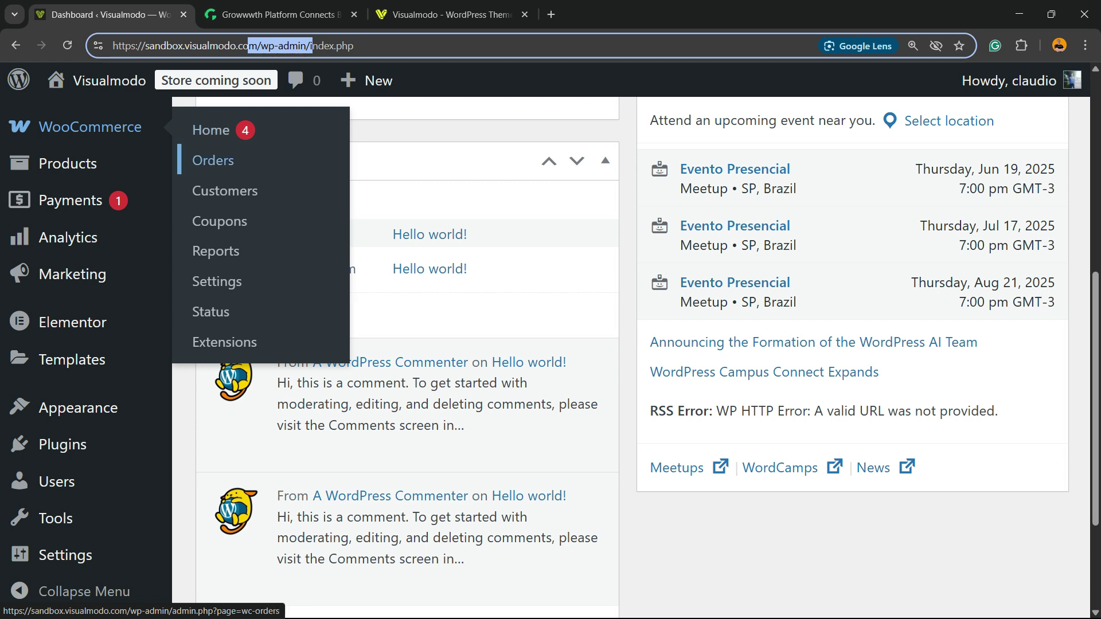
click(217, 282)
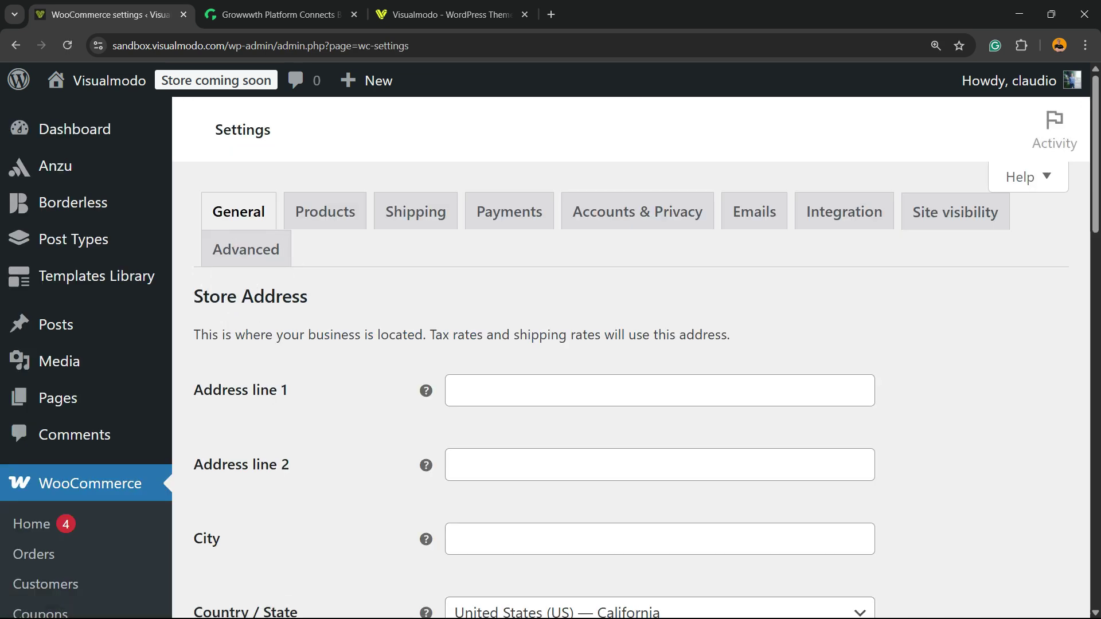
key(ctrl+minus)
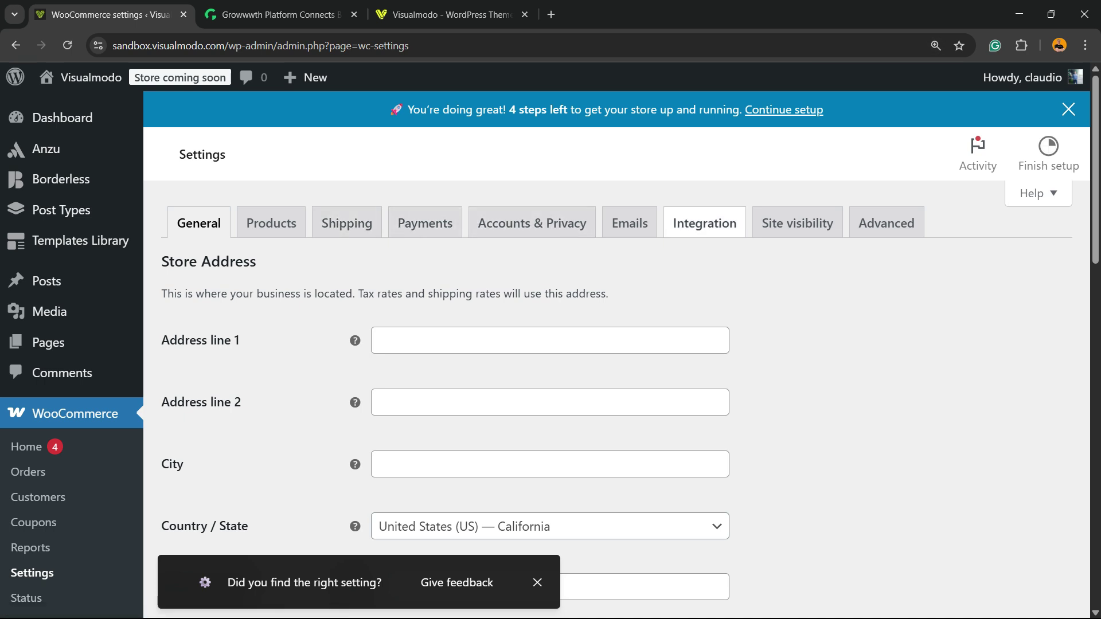
Open the Emails tab and review the Email sender options and Email template sections
click(629, 223)
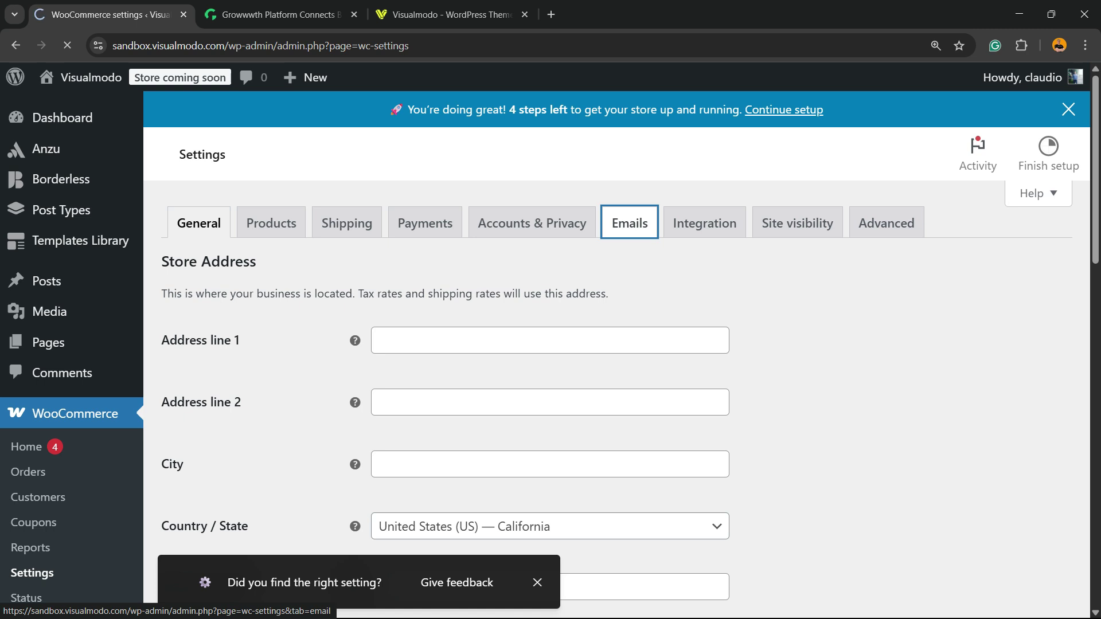
key(ctrl+plus)
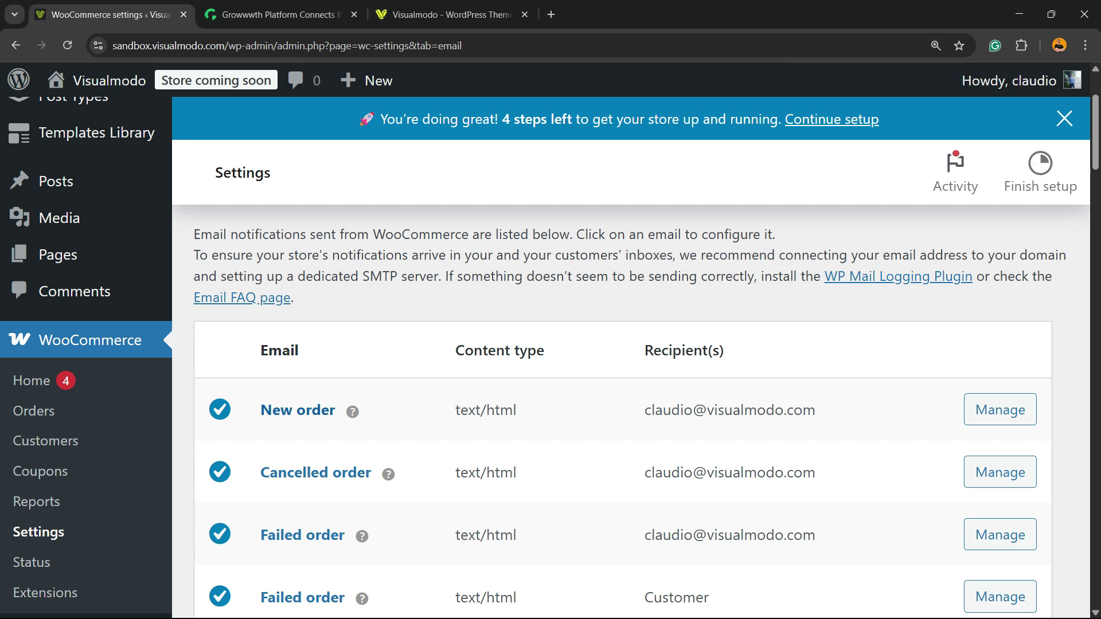
scroll(602, 387, down, 2)
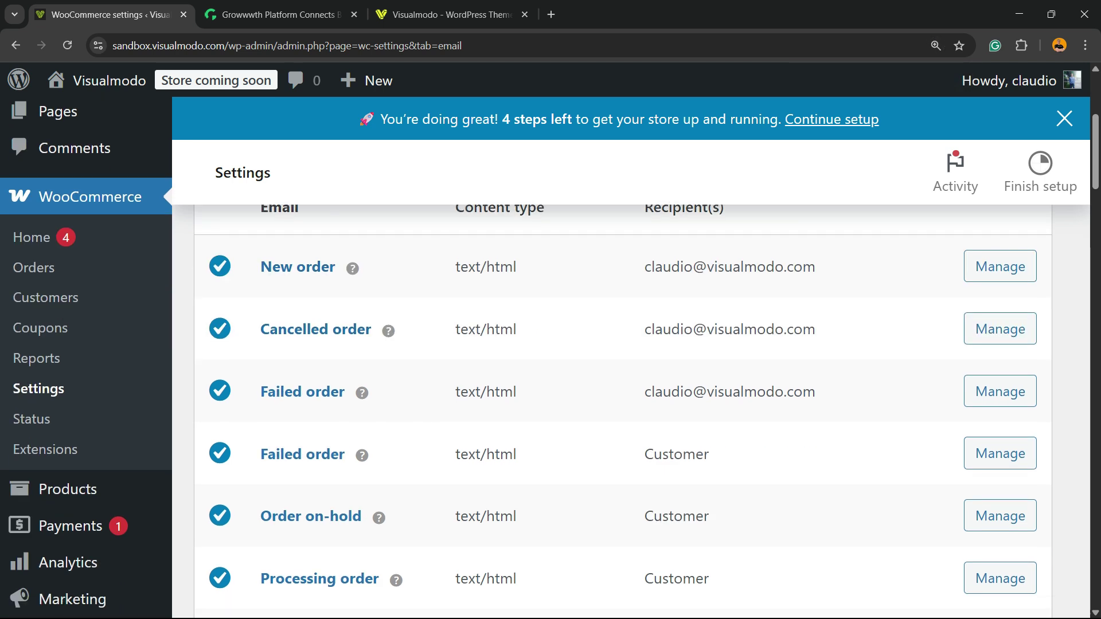
scroll(602, 387, down, 2)
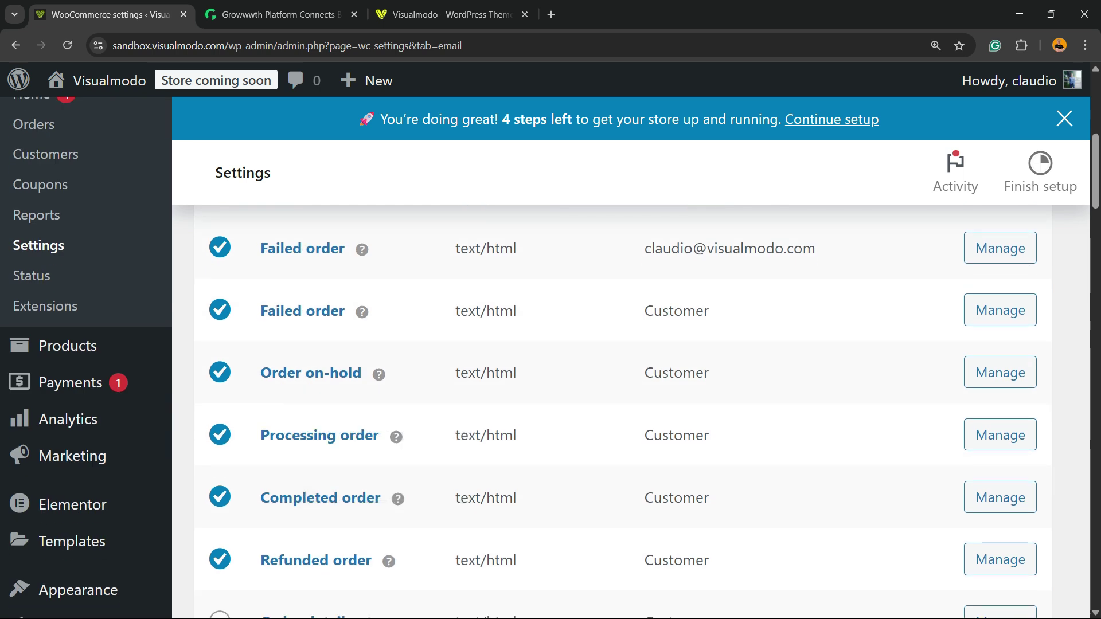
scroll(602, 387, down, 3)
scroll(602, 387, down, 2)
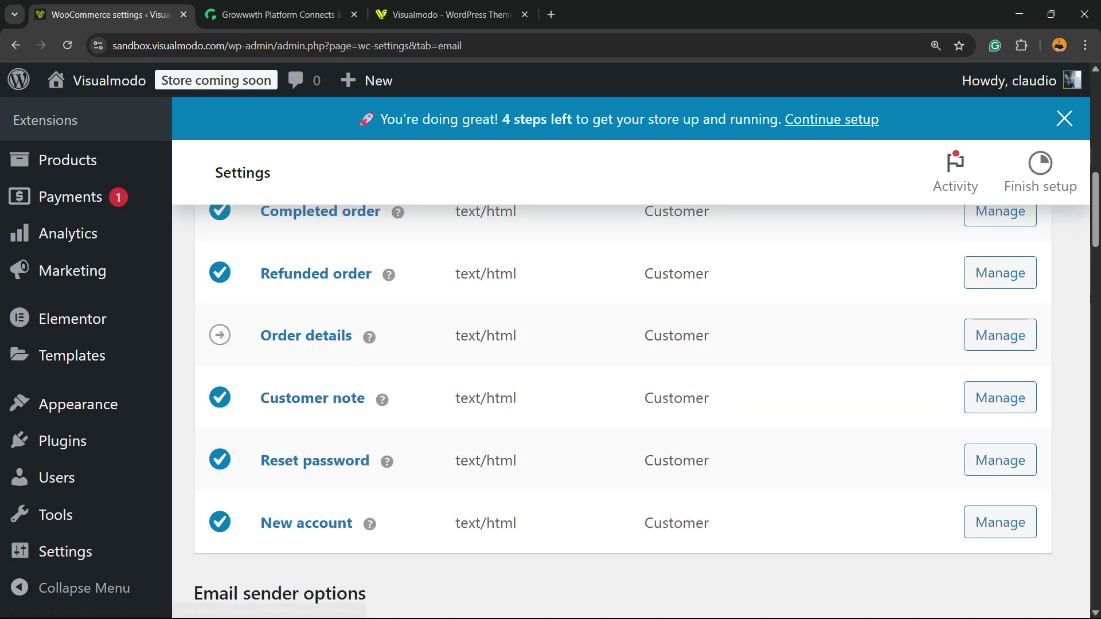
scroll(602, 388, down, 2)
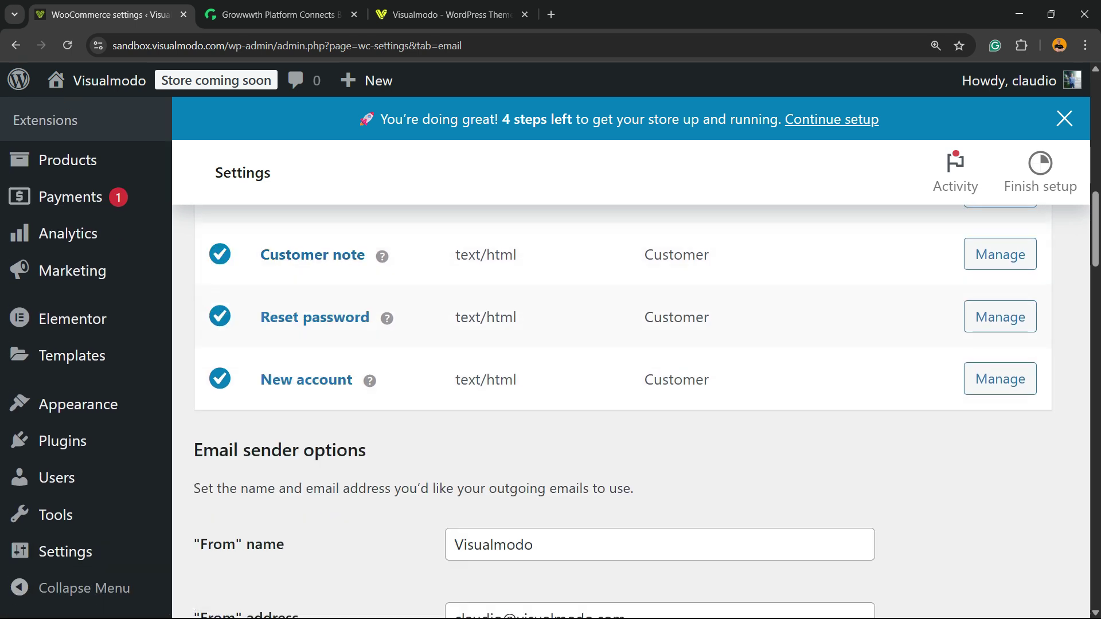
scroll(602, 387, down, 2)
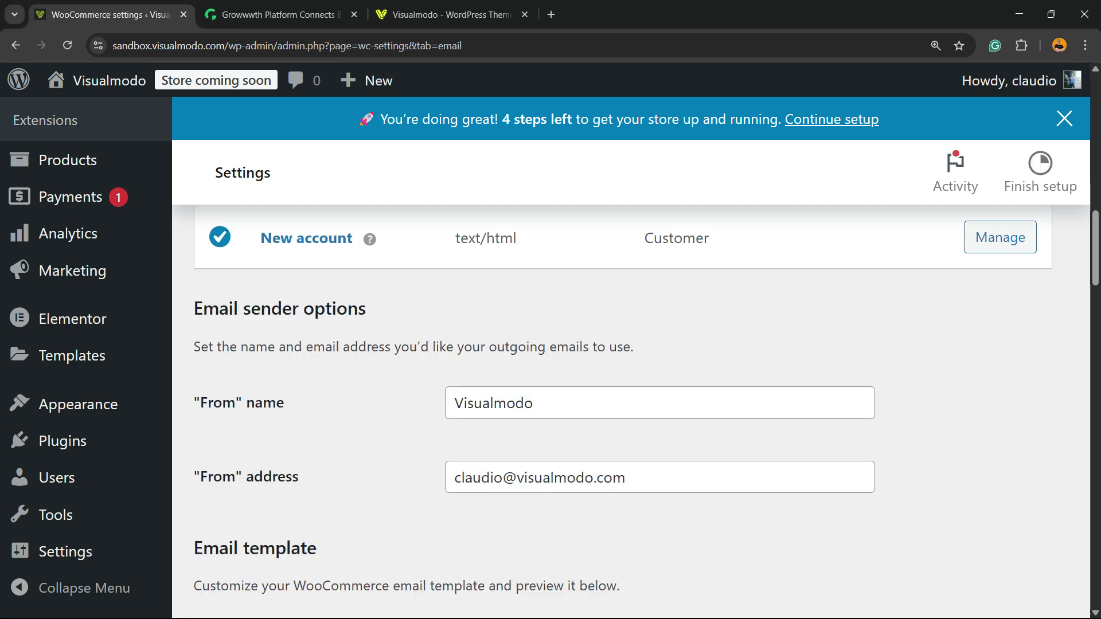
drag(193, 306, 366, 307)
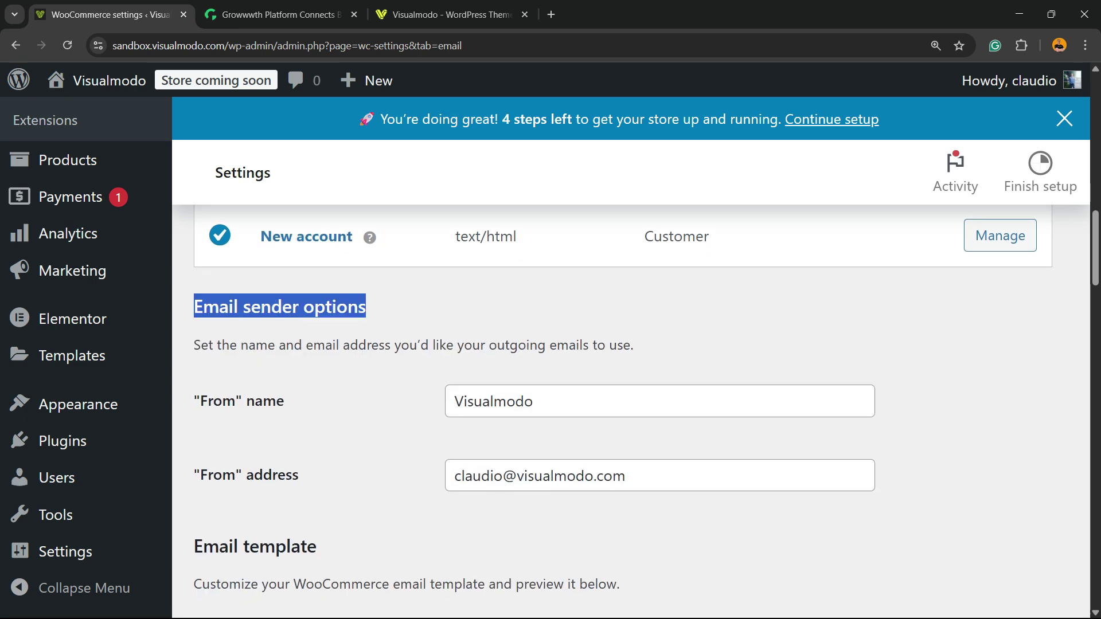
scroll(602, 387, down, 2)
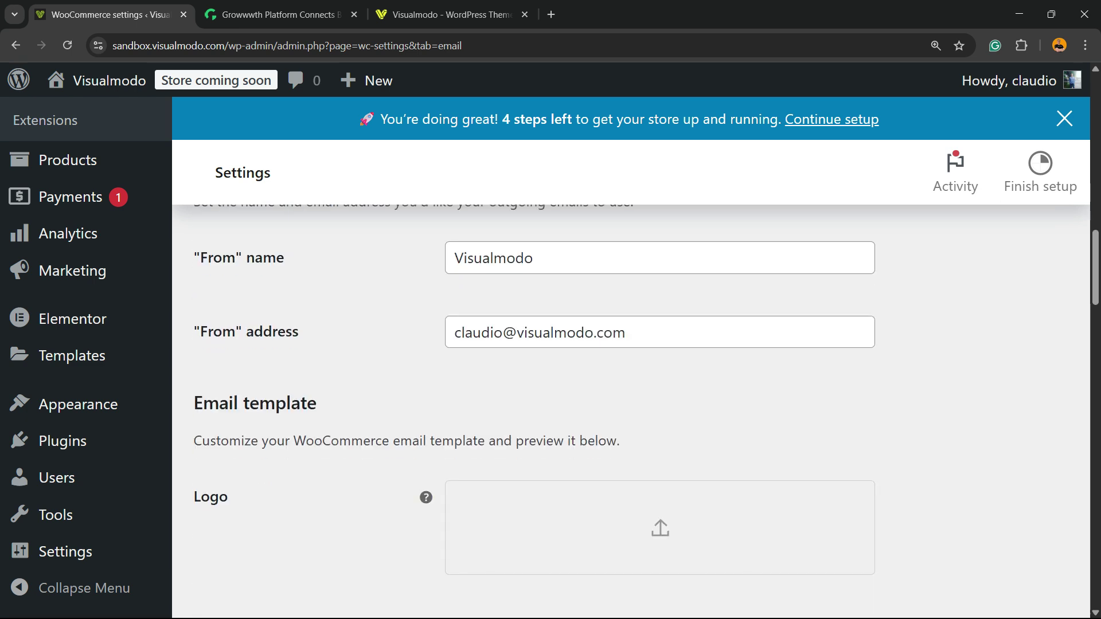
scroll(603, 387, down, 2)
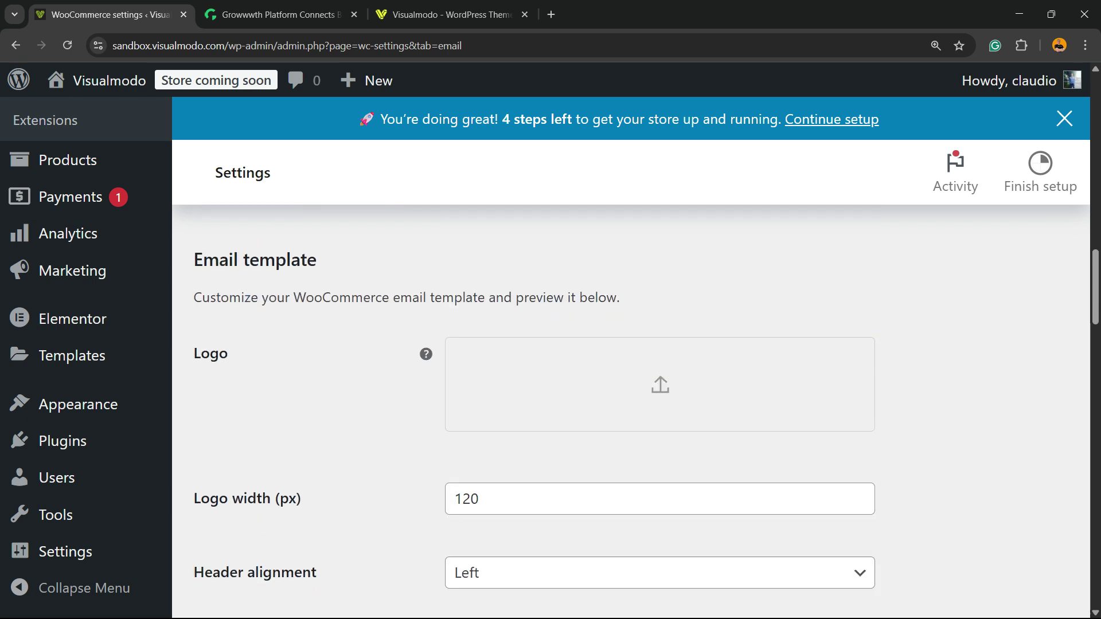
triple_click(255, 259)
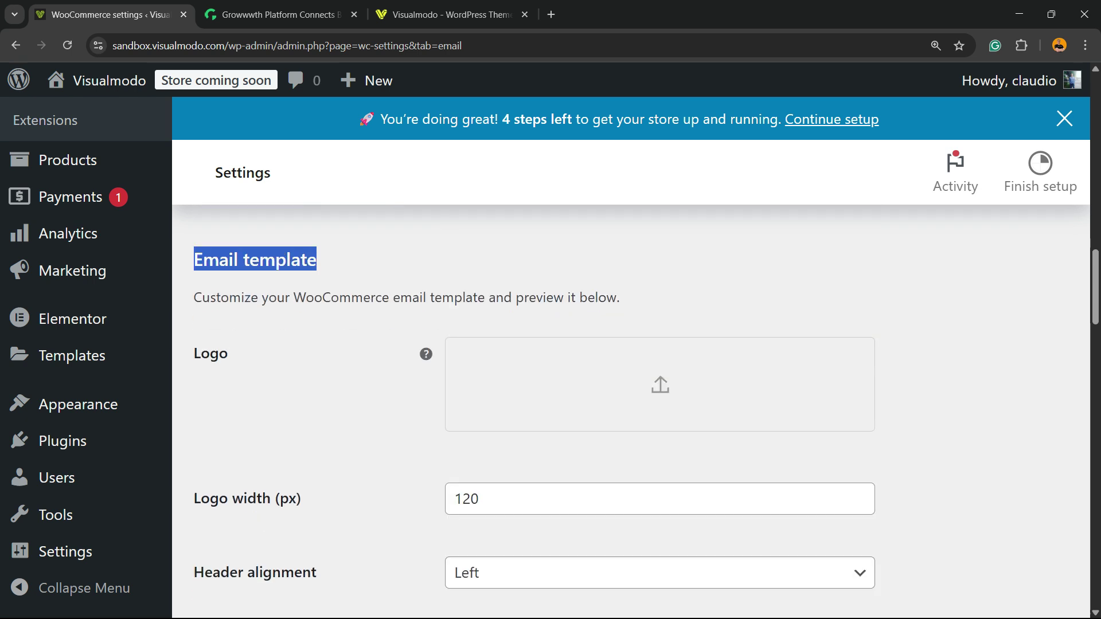
triple_click(404, 298)
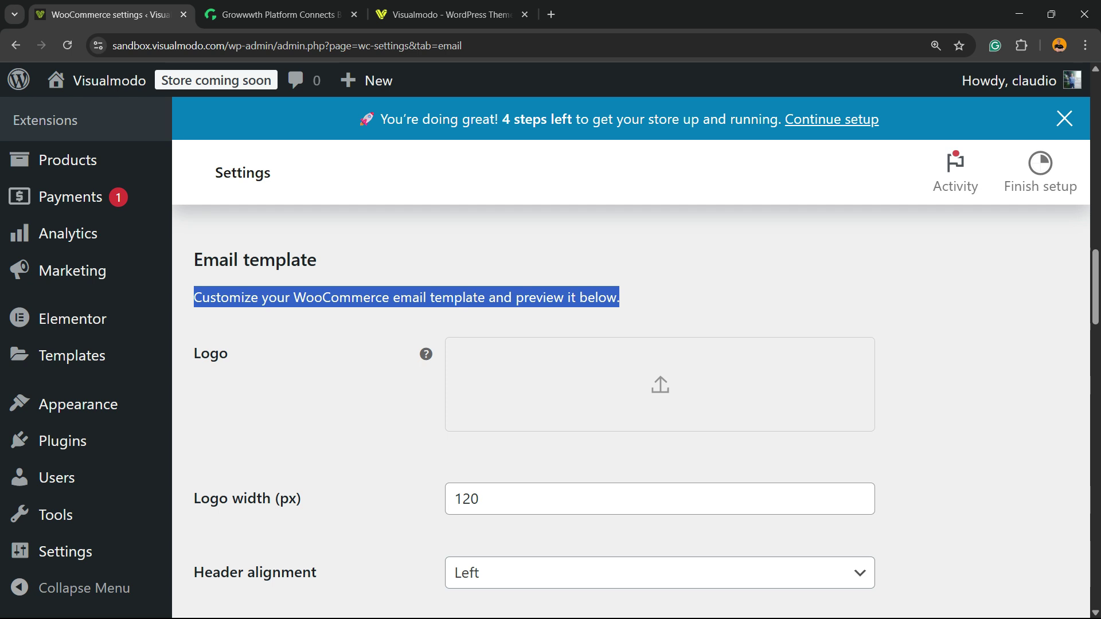
Set the Visualmodo image from the Media Library as the email logo, 120 px wide
click(660, 384)
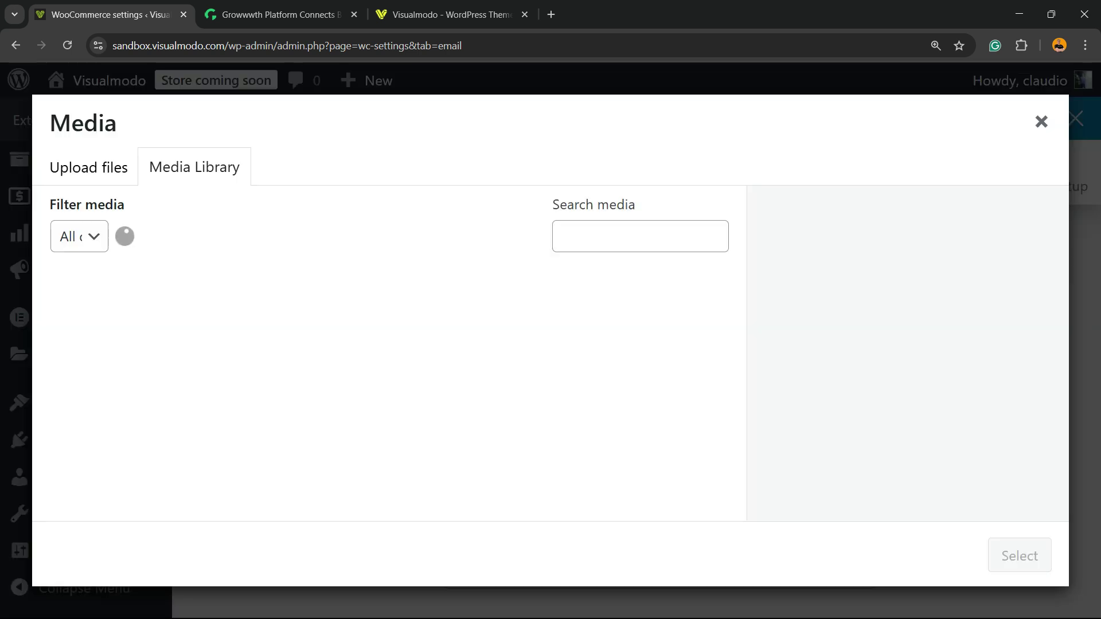
click(469, 351)
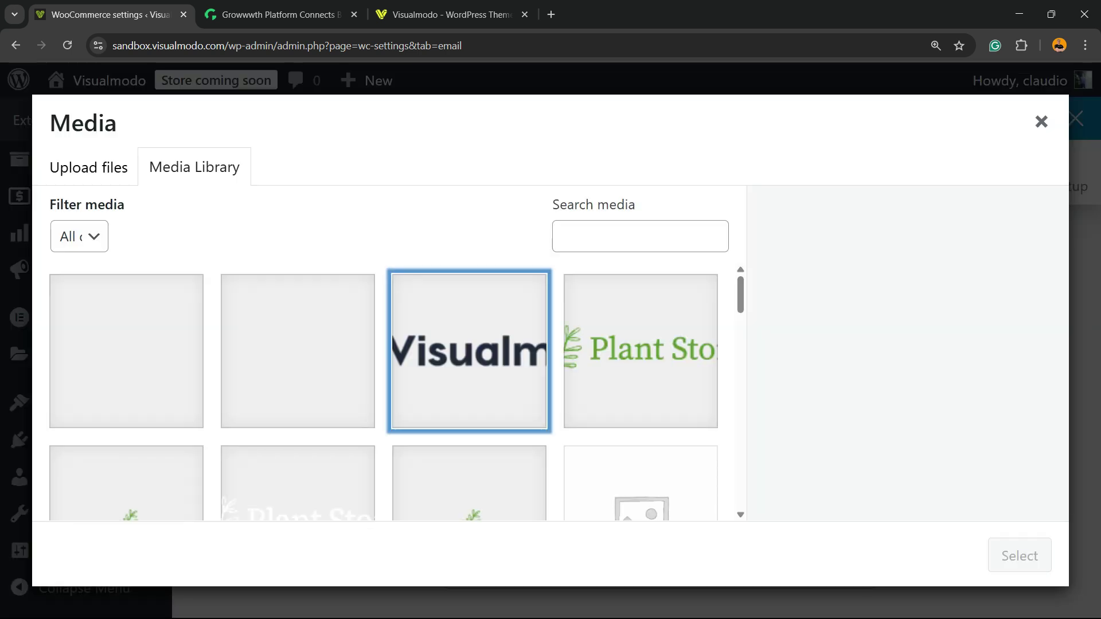
click(1019, 556)
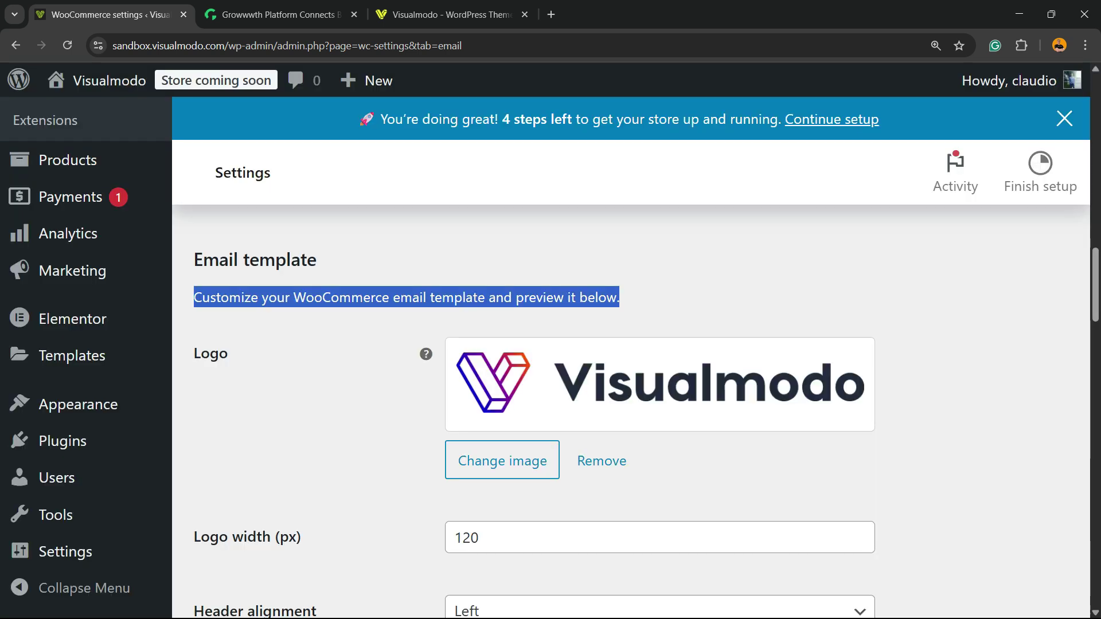
scroll(550, 344, down, 3)
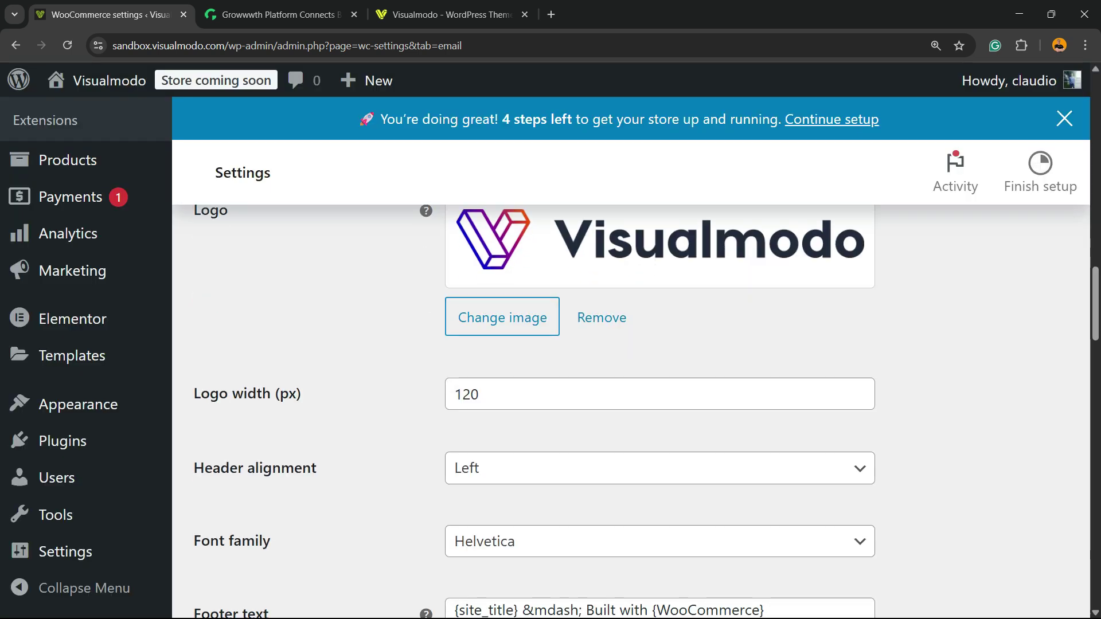
double_click(469, 394)
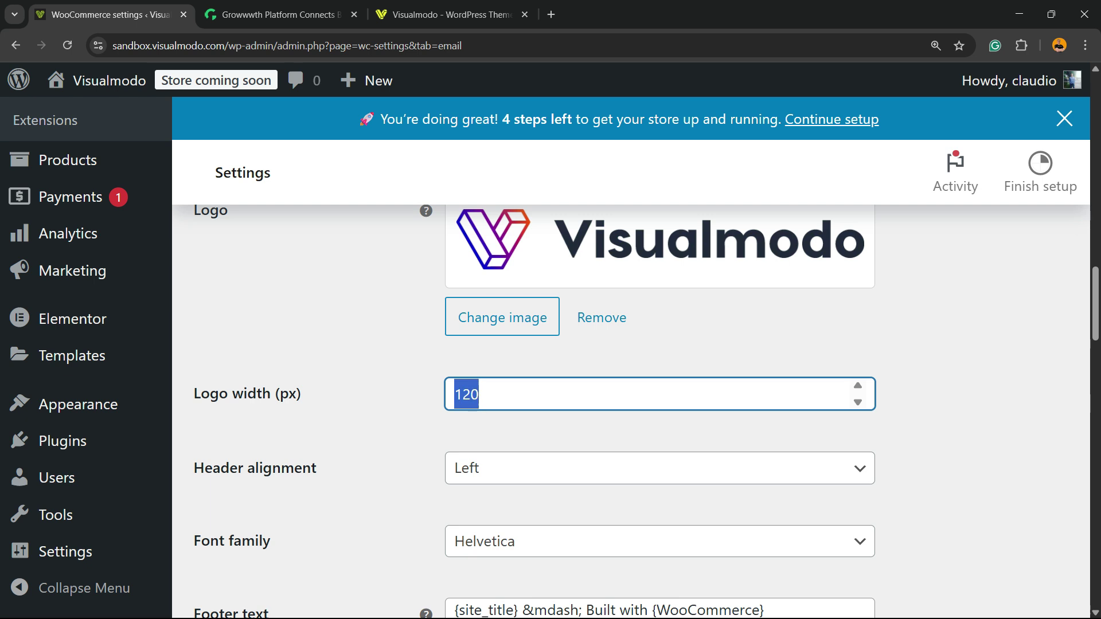
scroll(550, 395, down, 2)
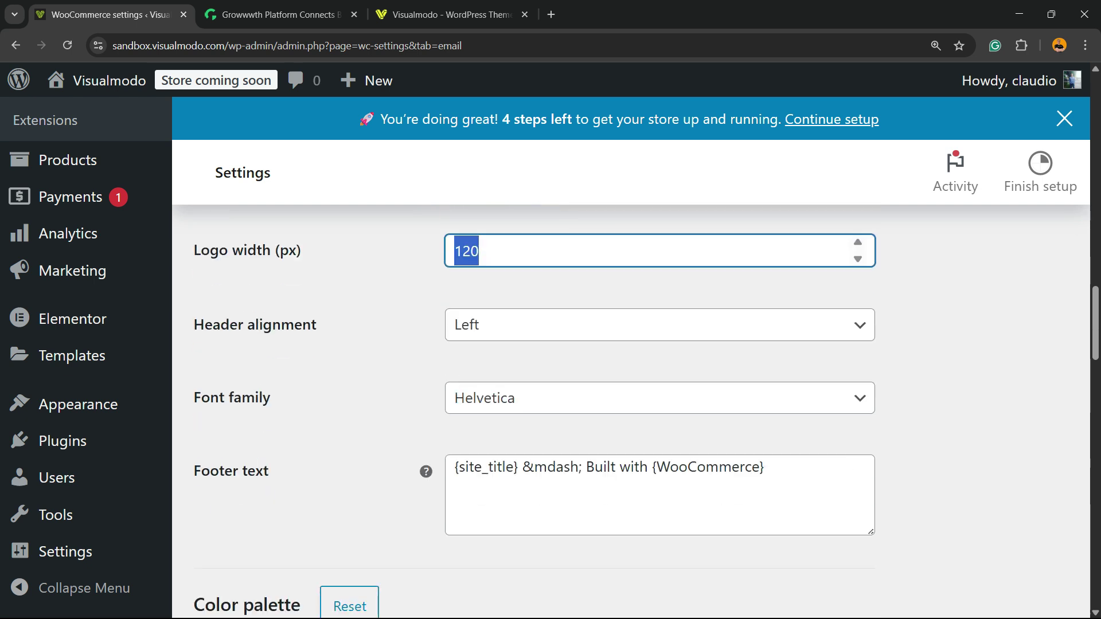
Center the email header alignment and keep Helvetica as the font family
click(660, 324)
click(475, 394)
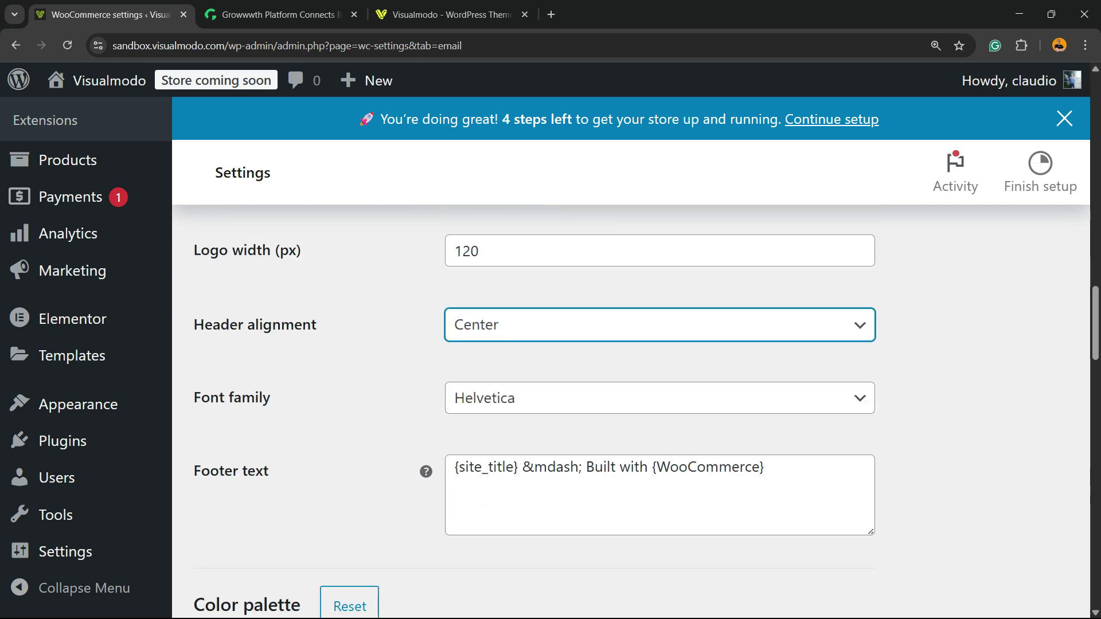
click(482, 397)
key(Up)
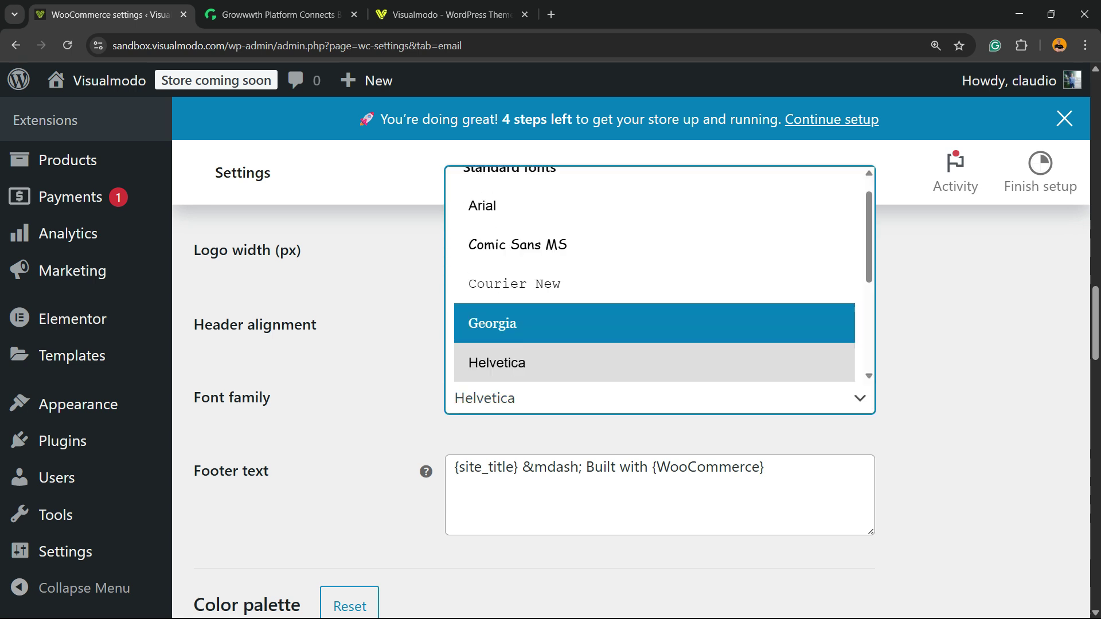
key(Up)
key(Up)
key(Down)
key(Down)
key(Down)
key(Down)
key(Down)
key(Up)
key(Up)
key(Up)
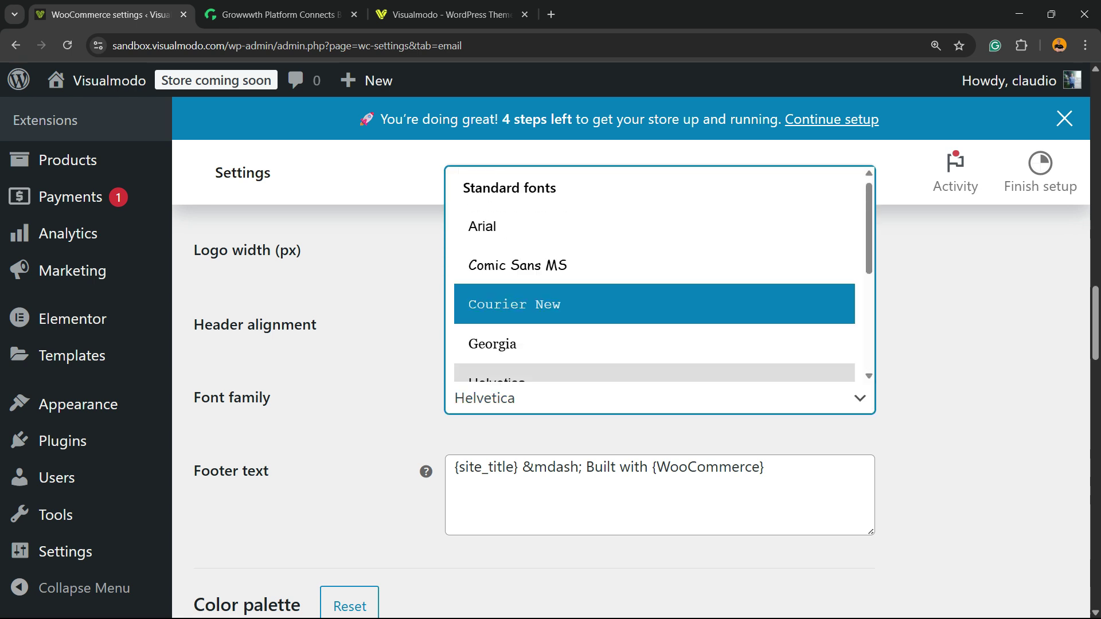
key(Down)
key(Down)
key(Down)
key(Escape)
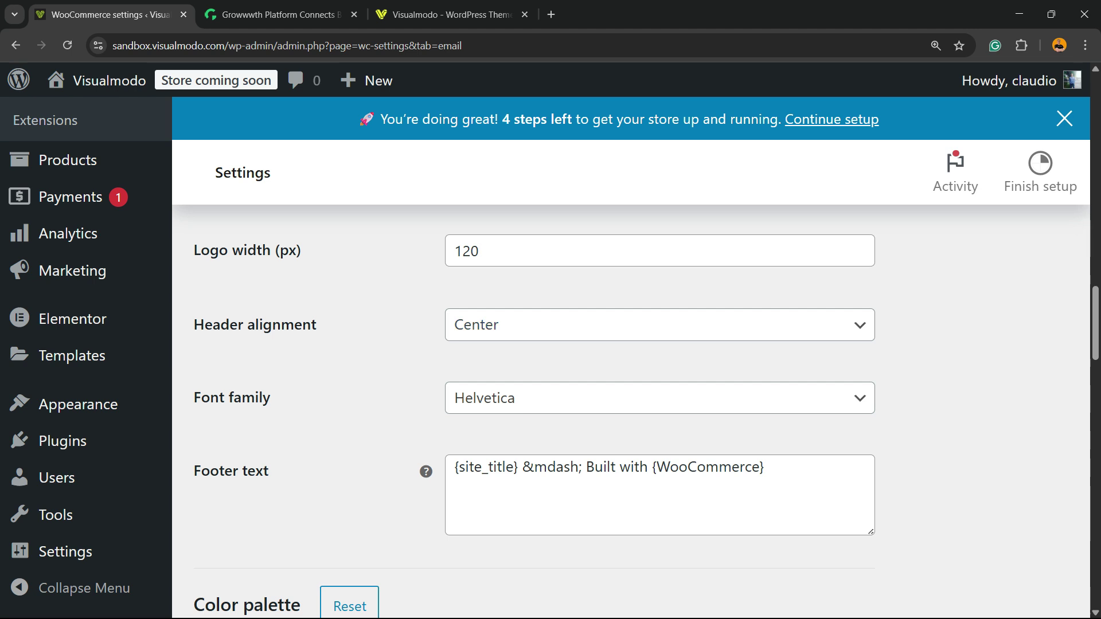
scroll(654, 387, down, 2)
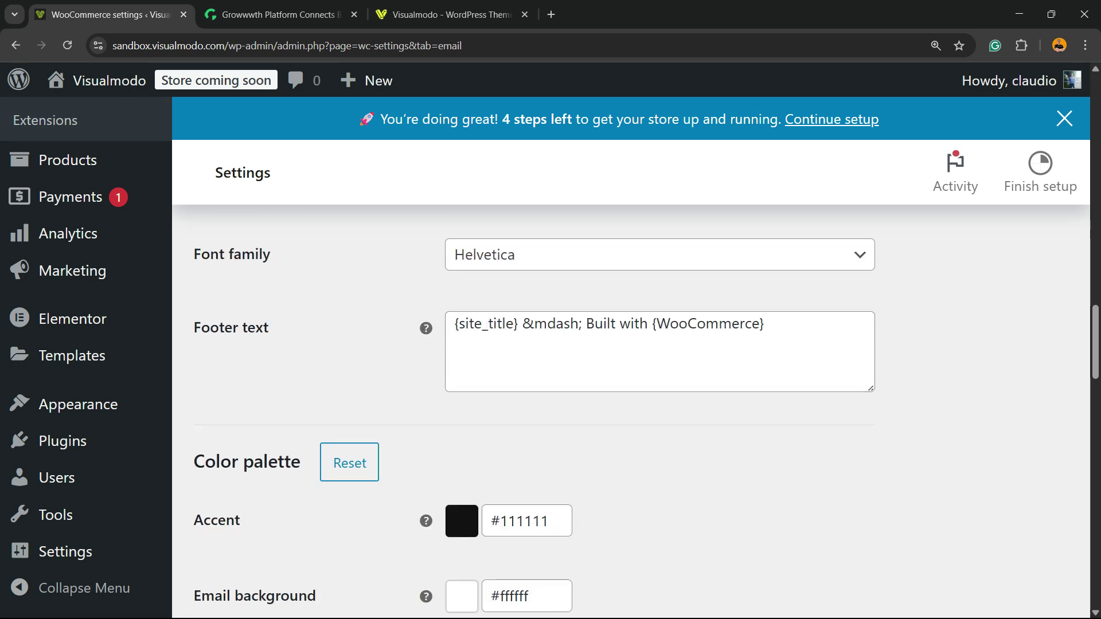
Select words in the email footer text to inspect it, leaving it unchanged
double_click(707, 323)
click(732, 324)
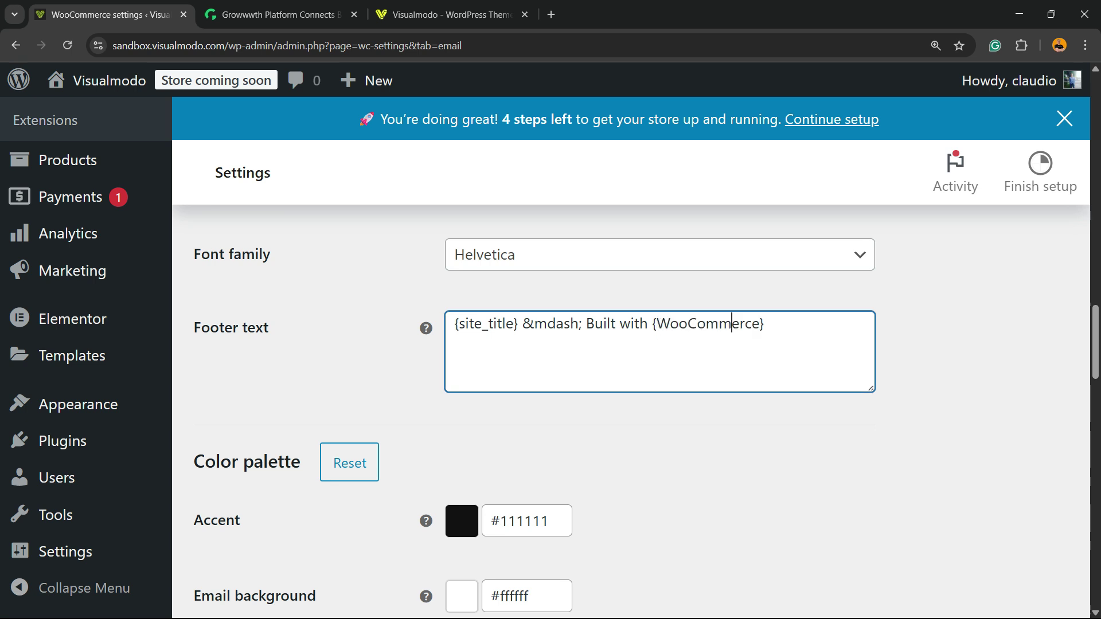
double_click(718, 323)
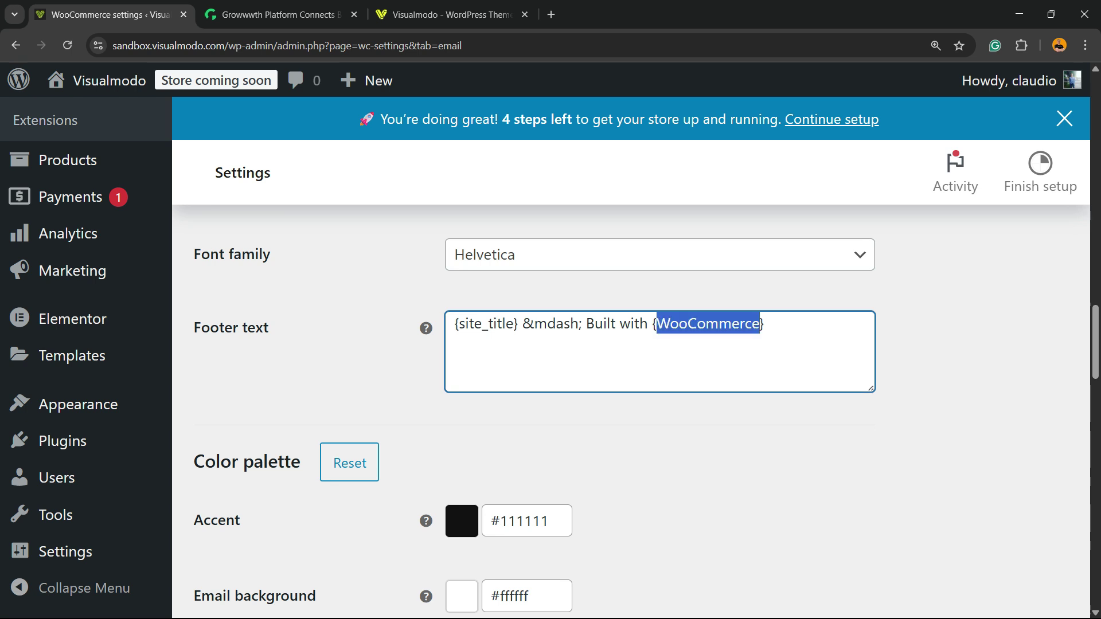
double_click(526, 323)
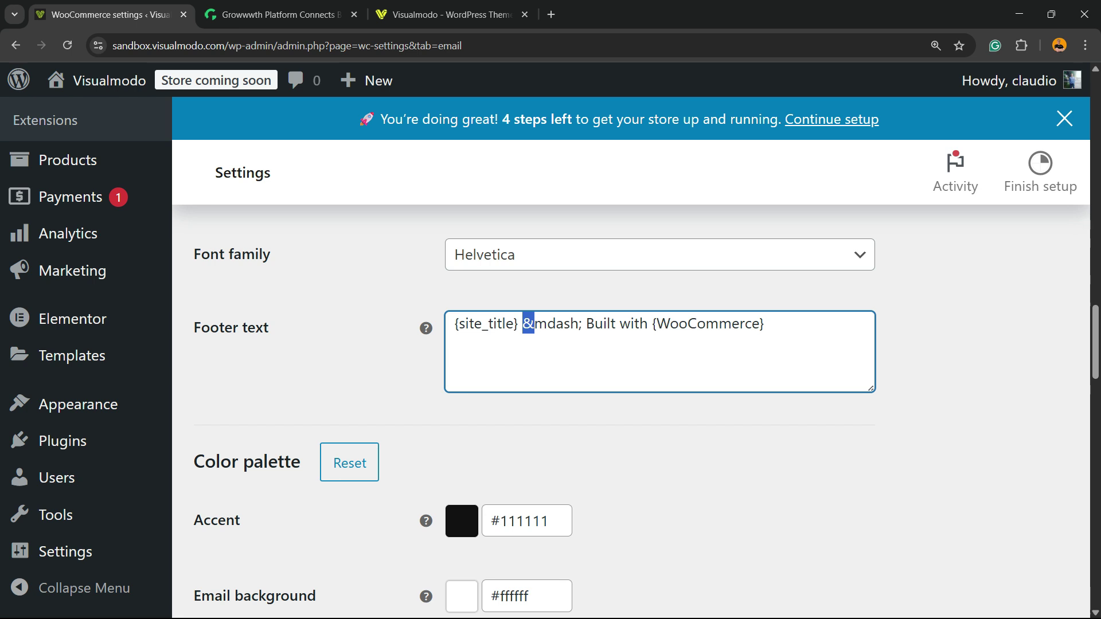
click(522, 324)
scroll(654, 387, down, 2)
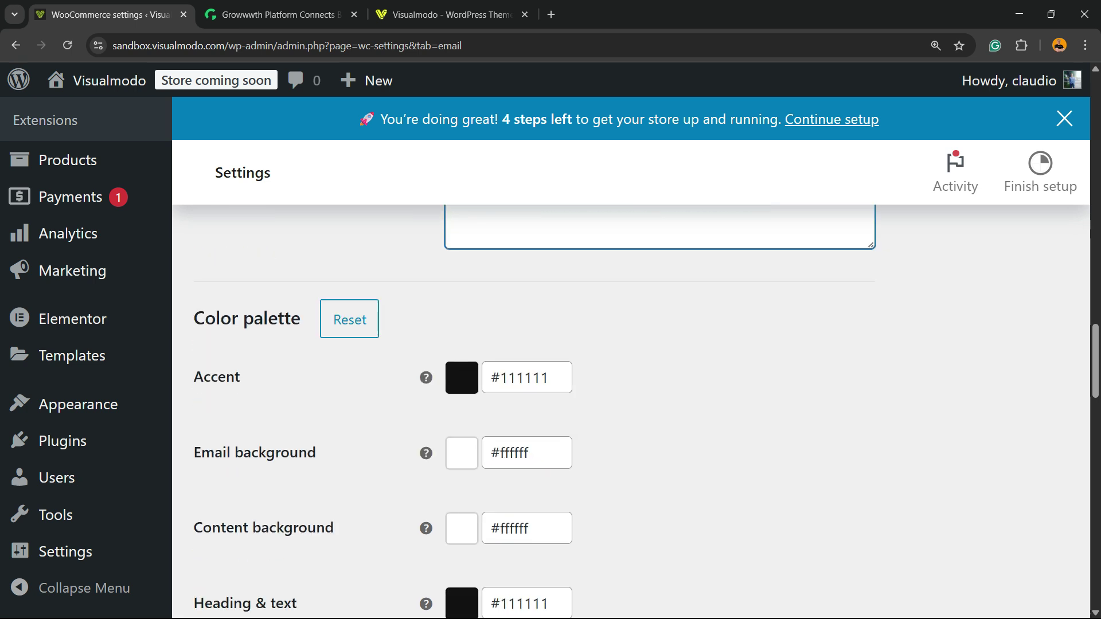
scroll(654, 387, down, 2)
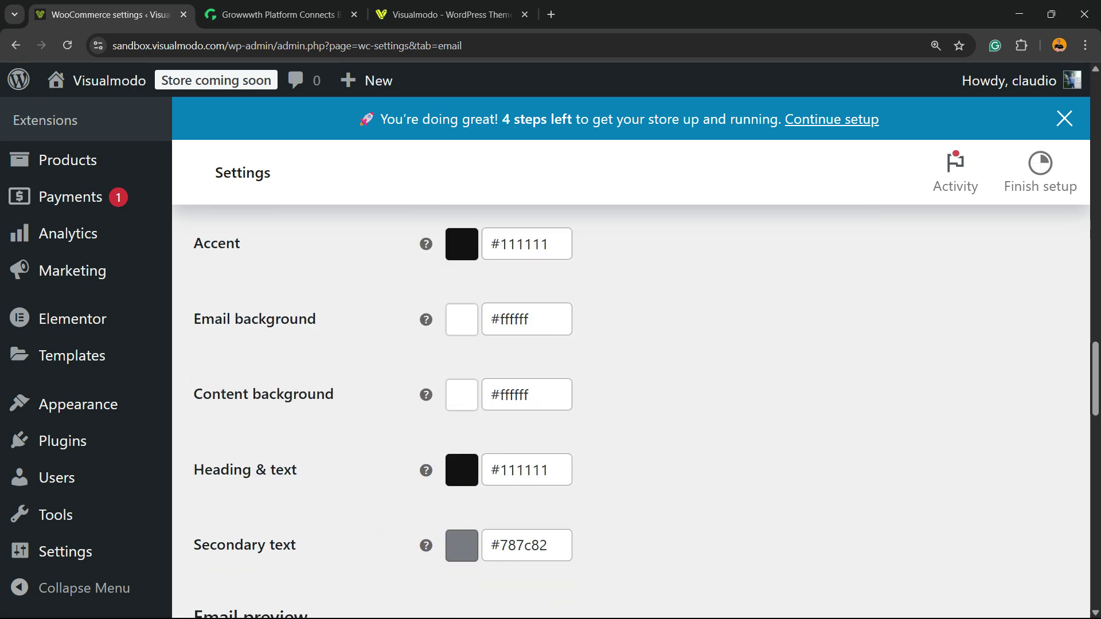
Change the Accent colour to red #e91515
click(524, 234)
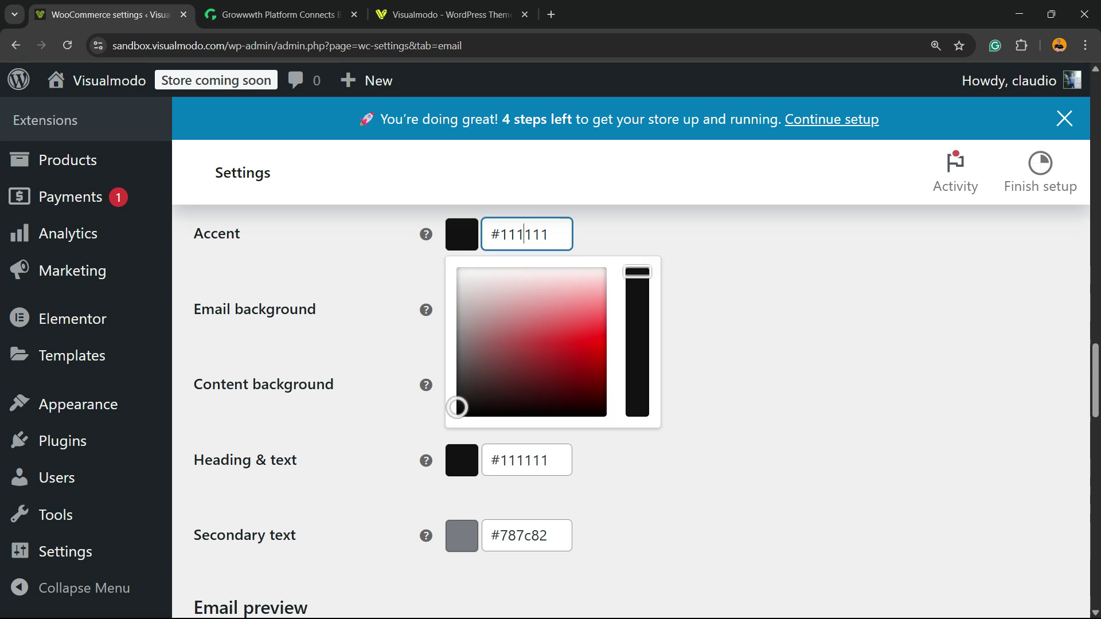
click(578, 342)
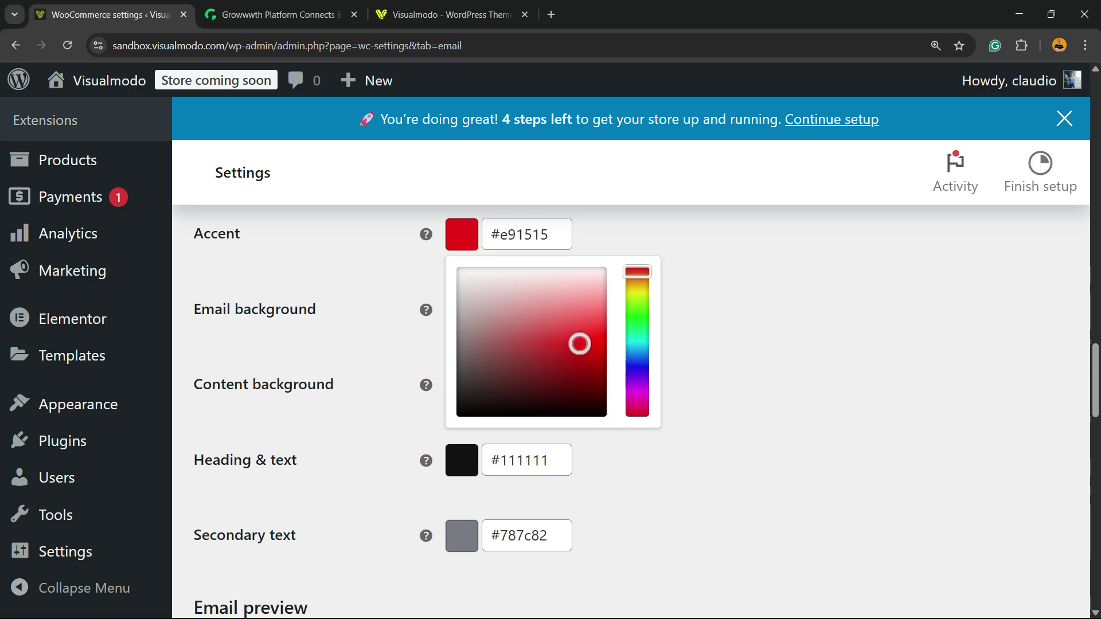
click(774, 344)
scroll(654, 387, down, 3)
scroll(653, 387, down, 2)
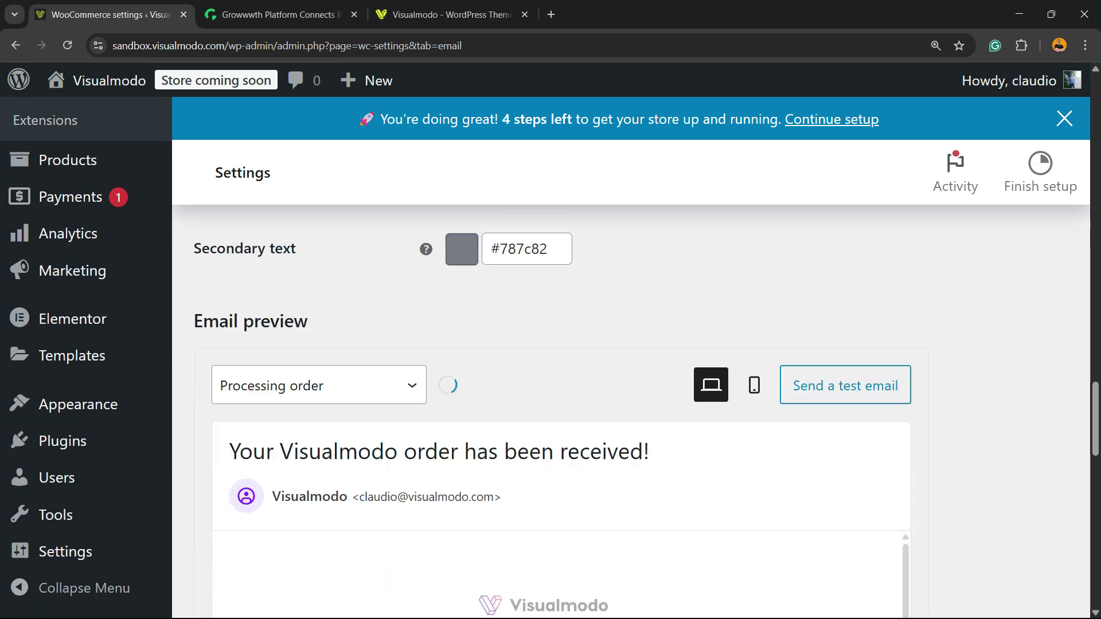
scroll(654, 387, down, 2)
scroll(654, 387, down, 2)
scroll(559, 430, down, 2)
scroll(558, 431, down, 2)
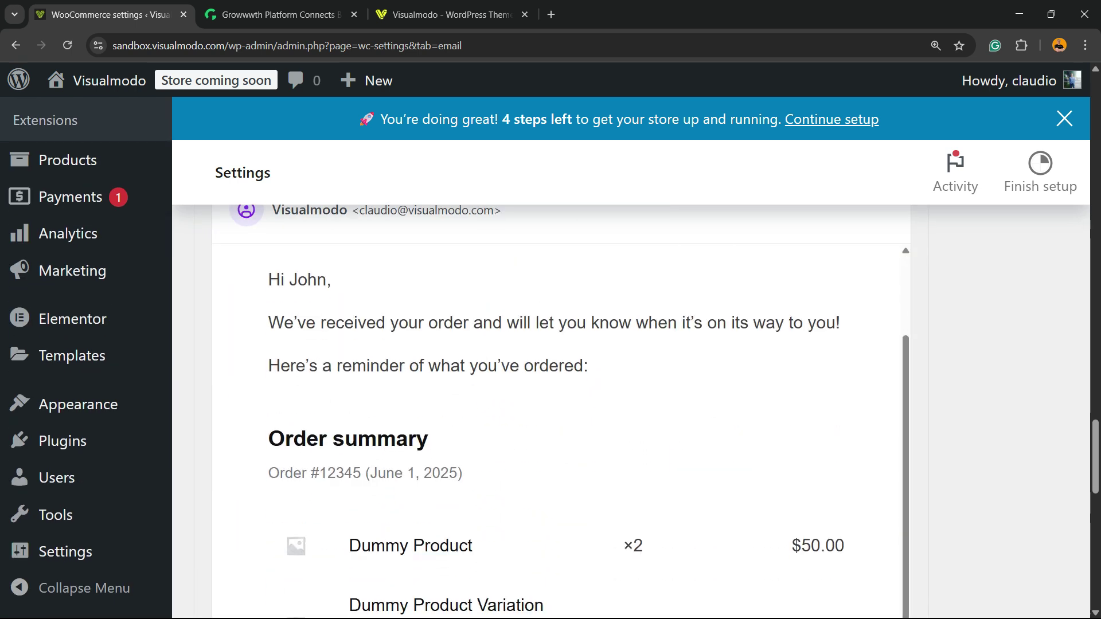
scroll(559, 431, down, 2)
scroll(558, 430, down, 3)
scroll(559, 430, down, 2)
scroll(559, 430, down, 1)
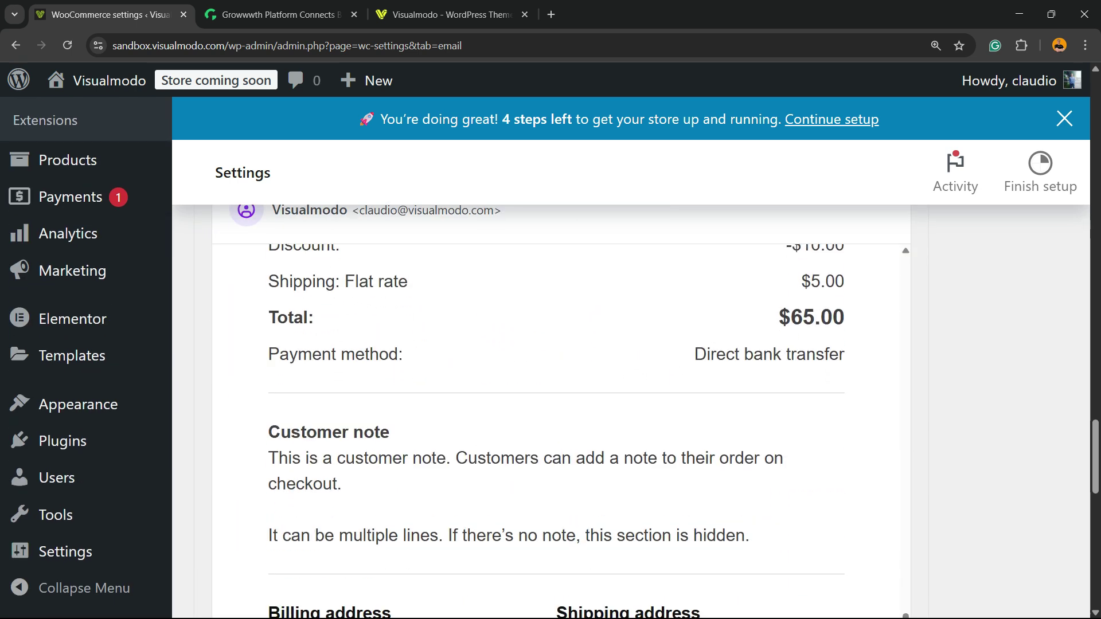
scroll(559, 430, up, 8)
scroll(559, 430, up, 4)
scroll(559, 430, down, 1)
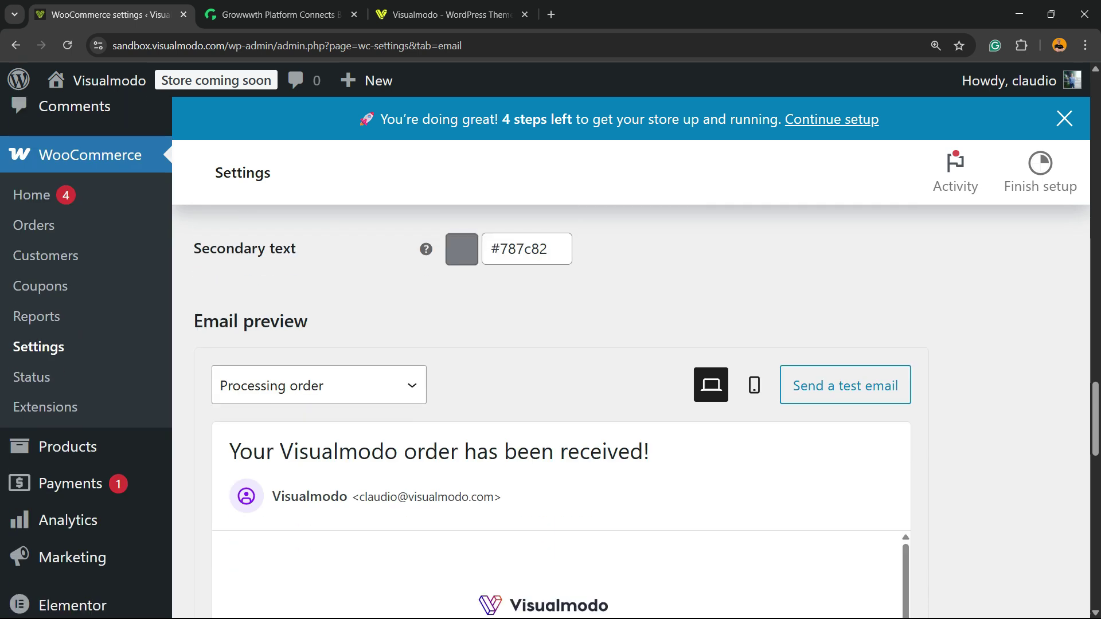
Preview the processing order email in mobile layout, dismissing the test email dialog
click(753, 386)
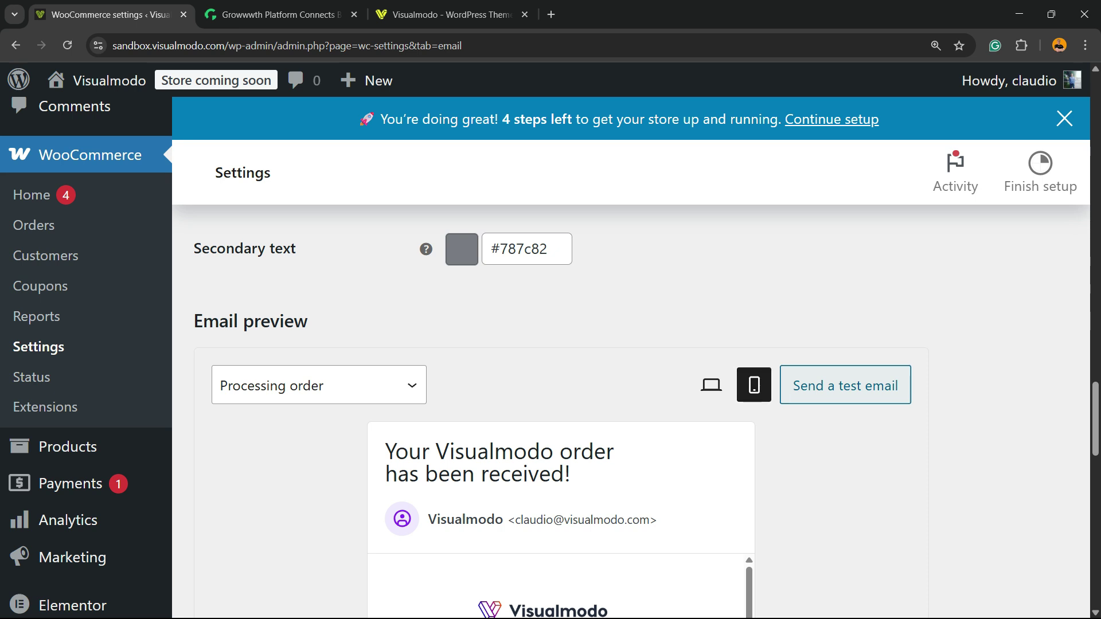
click(844, 385)
key(Escape)
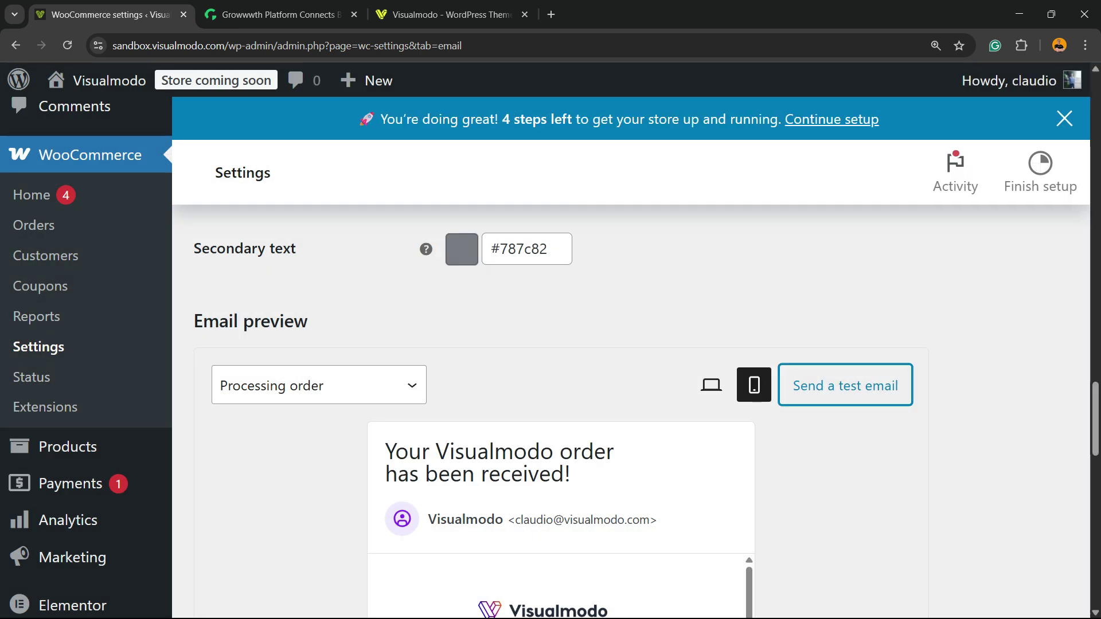
scroll(550, 387, down, 8)
scroll(560, 430, down, 3)
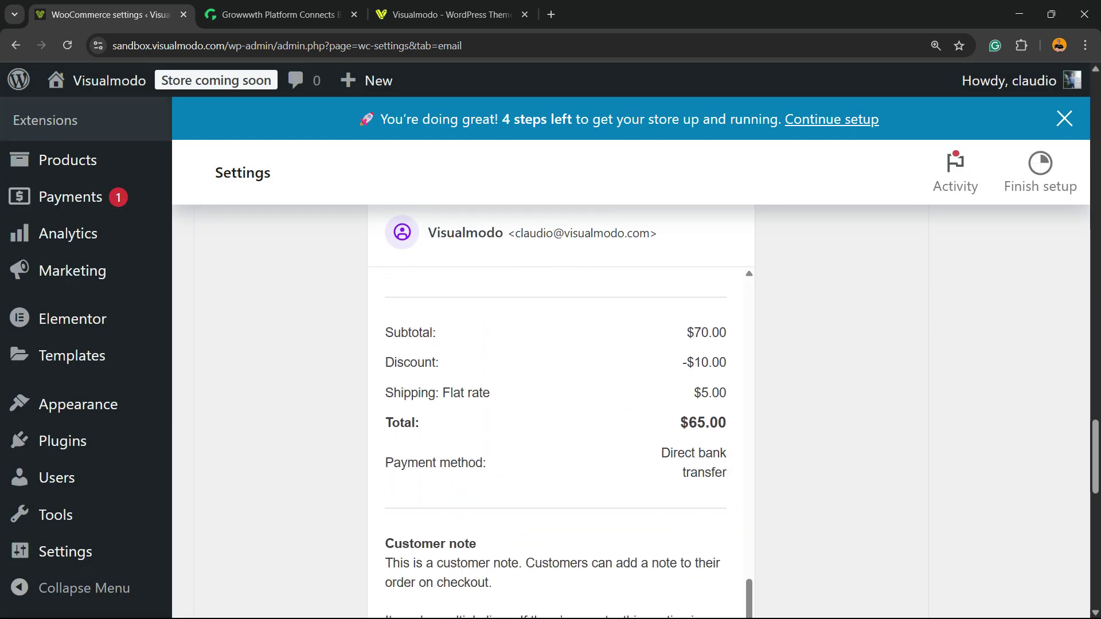
scroll(558, 430, up, 4)
scroll(560, 343, up, 6)
scroll(559, 344, up, 4)
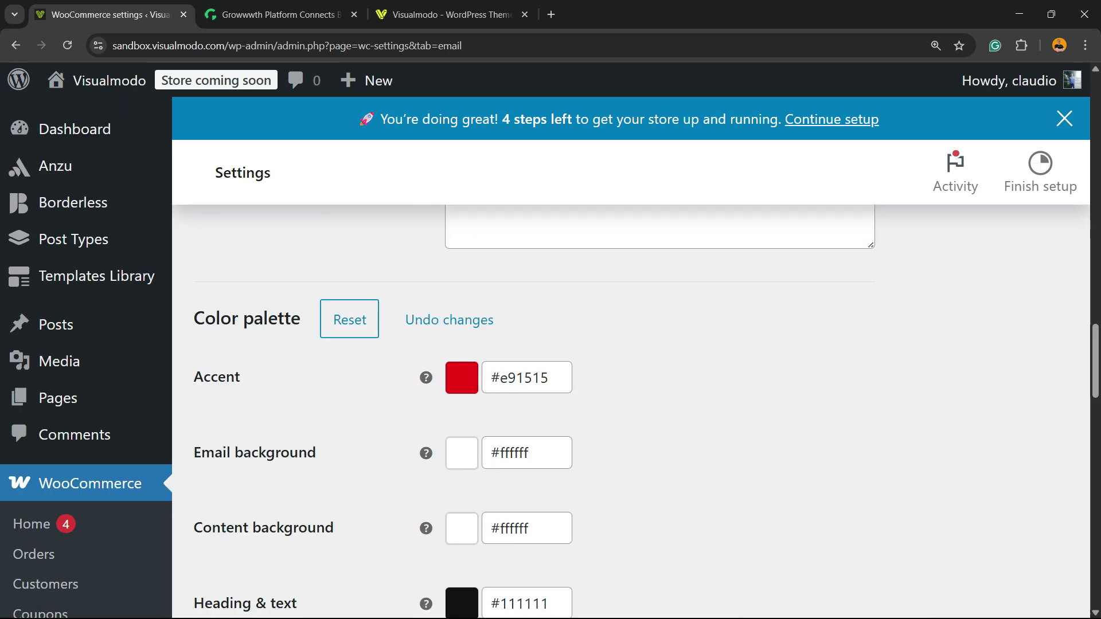
Set Email background to #0c0c0c and Content background to near-black #0f0f0f
click(525, 452)
scroll(551, 430, down, 2)
drag(534, 404, 459, 486)
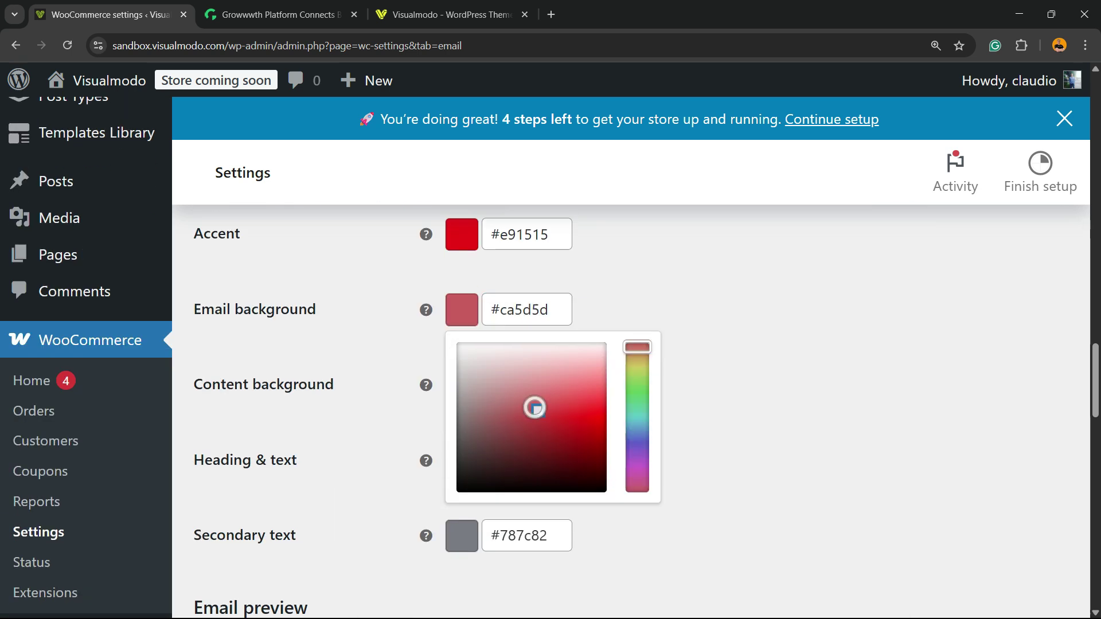
click(775, 387)
click(526, 385)
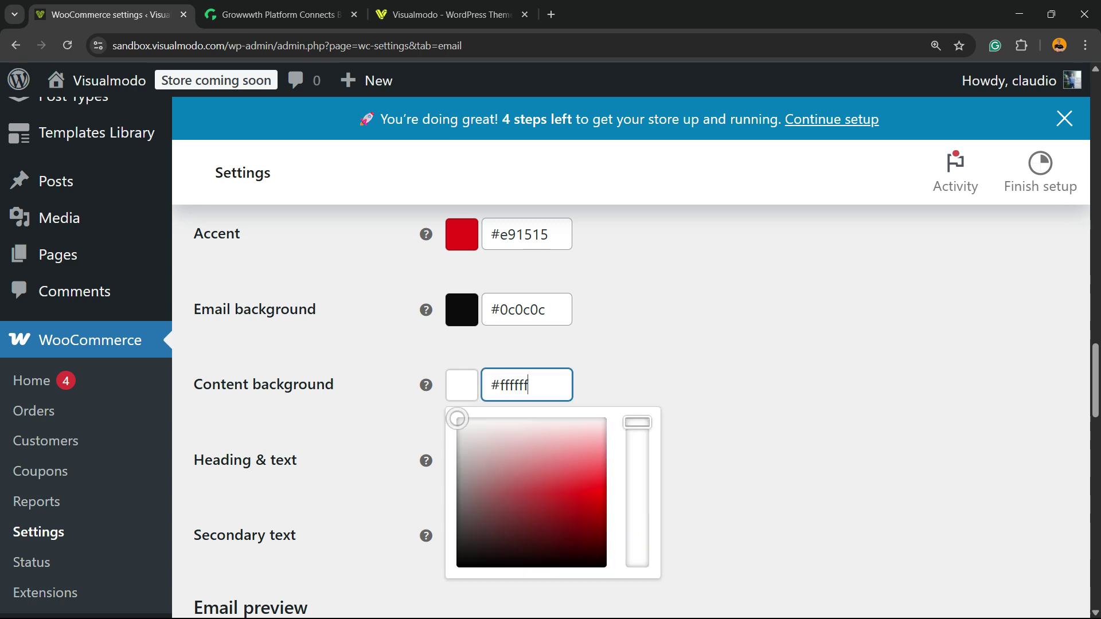
drag(533, 439, 458, 563)
click(774, 344)
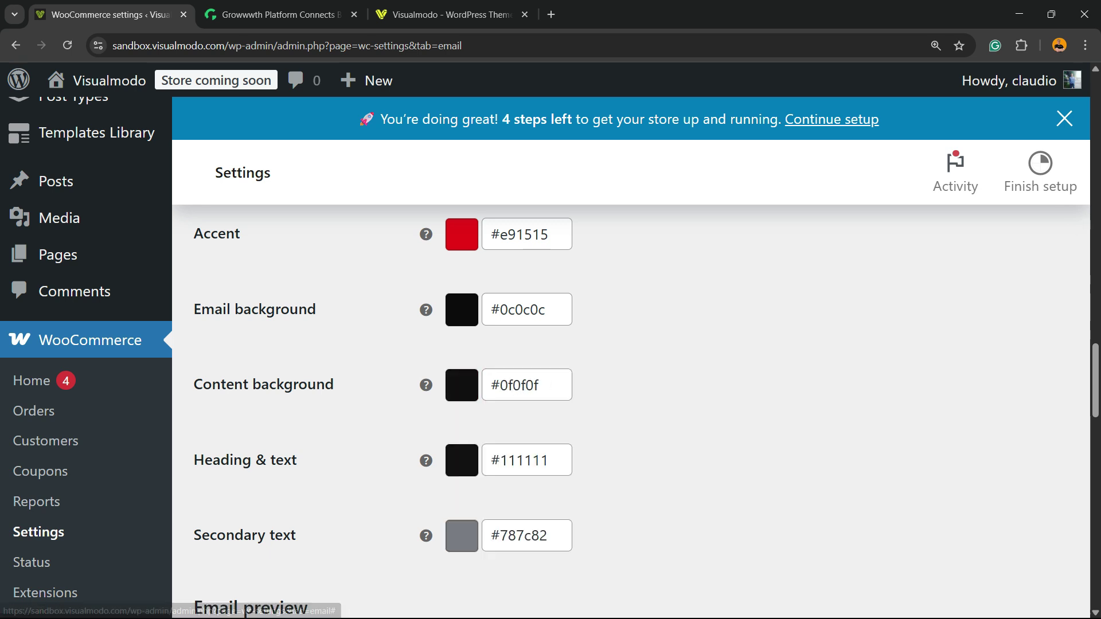
scroll(551, 386, down, 5)
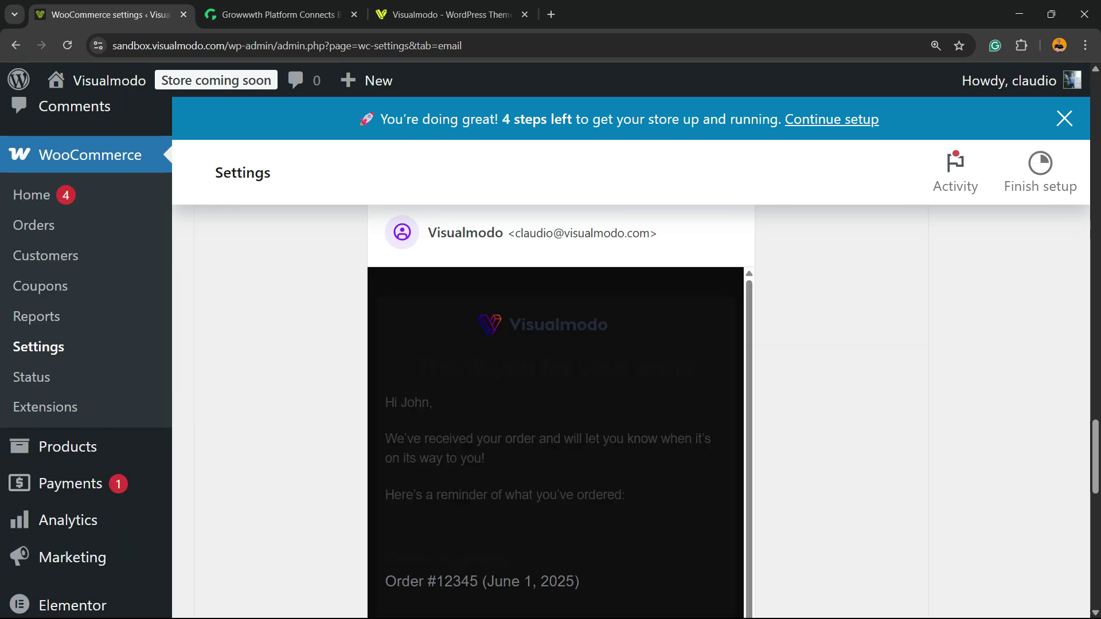
scroll(551, 387, up, 5)
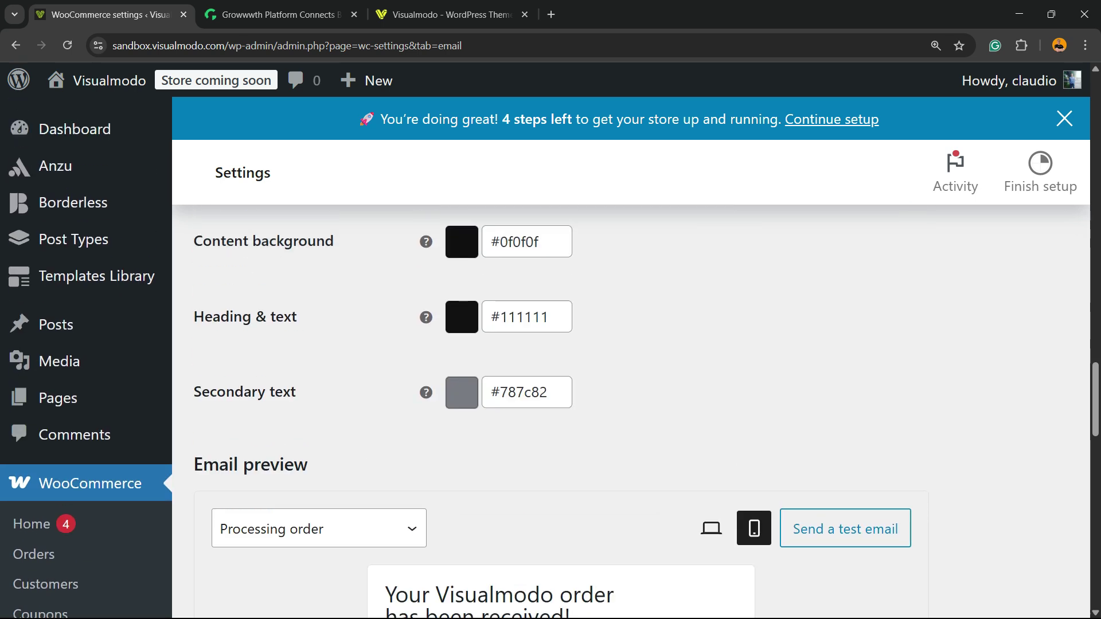
Set Heading & text to grey #656161 and Secondary text to near-white #eeeef0
click(514, 316)
drag(458, 491, 460, 442)
click(774, 396)
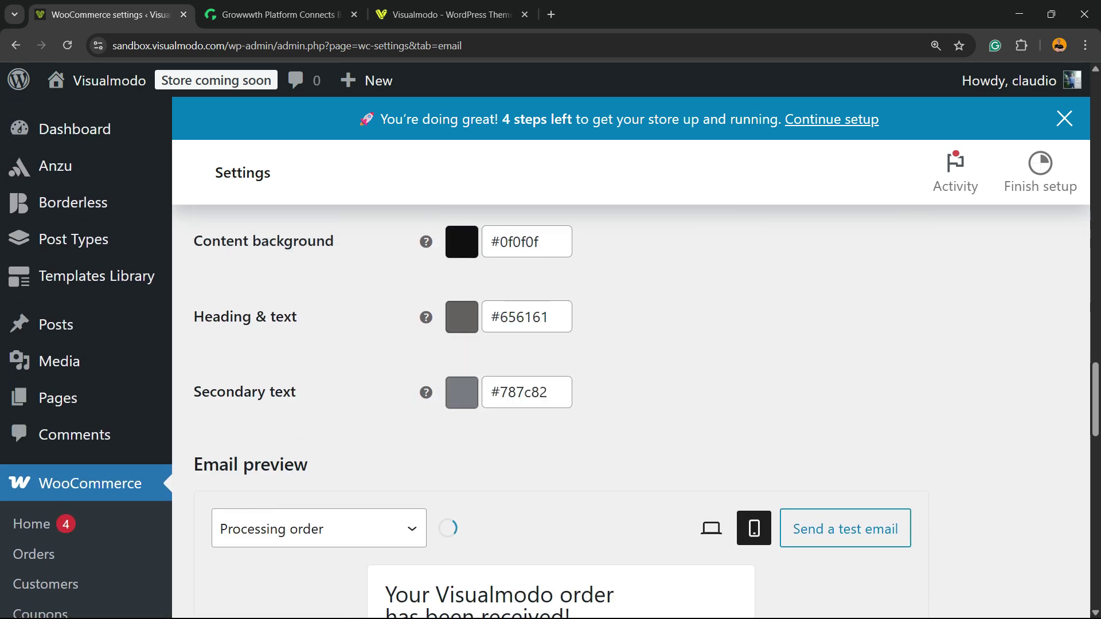
click(515, 393)
drag(462, 501, 467, 435)
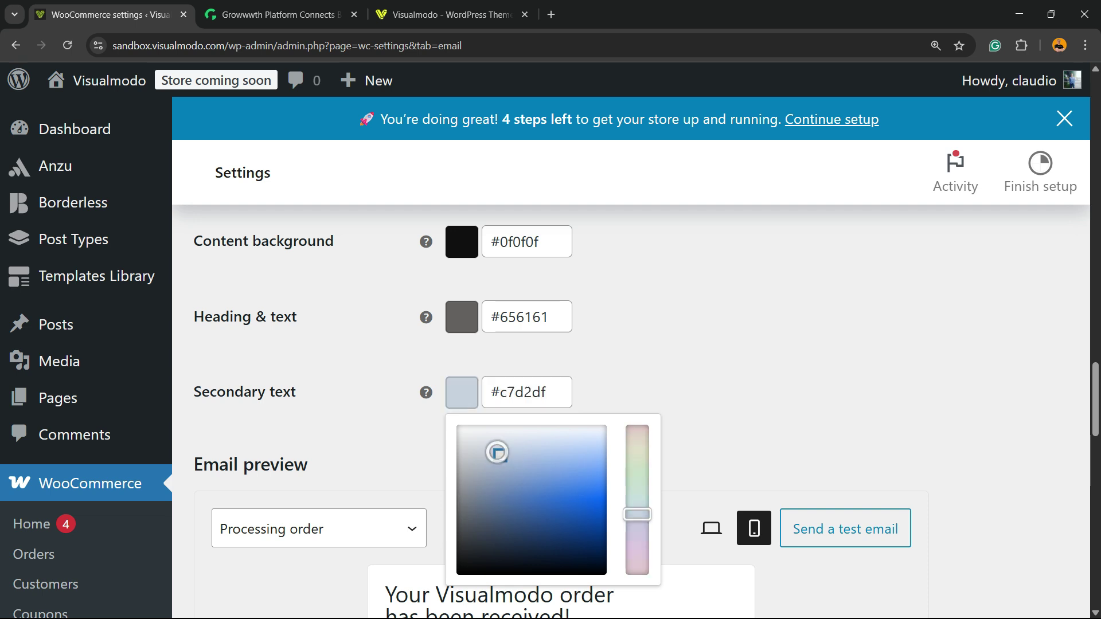
click(774, 396)
scroll(550, 388, down, 5)
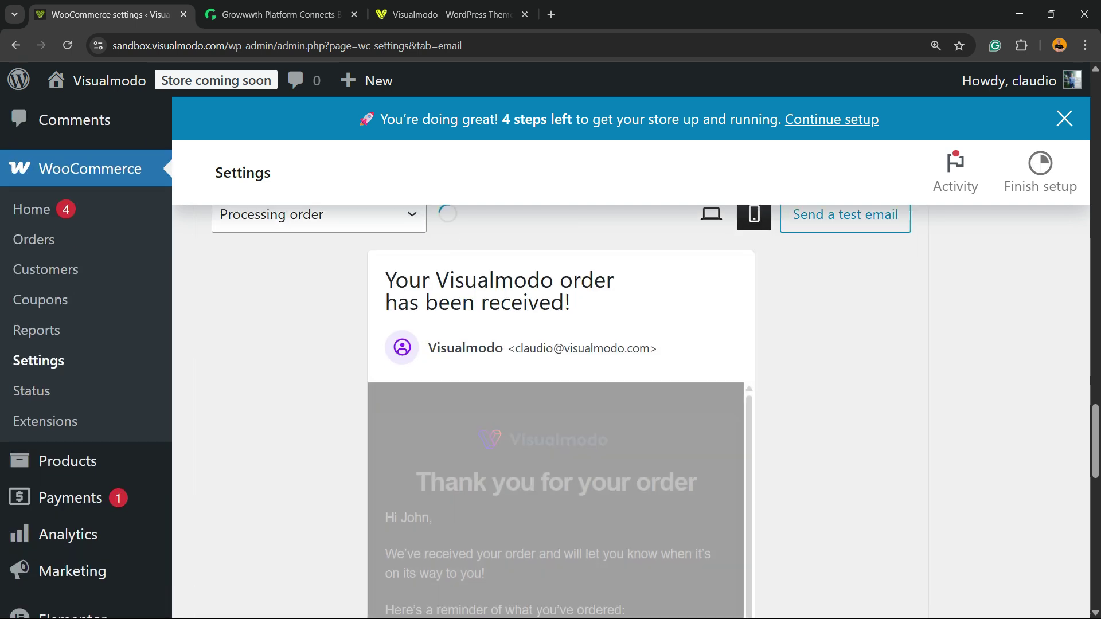
scroll(551, 388, down, 2)
scroll(551, 387, down, 3)
scroll(550, 387, down, 2)
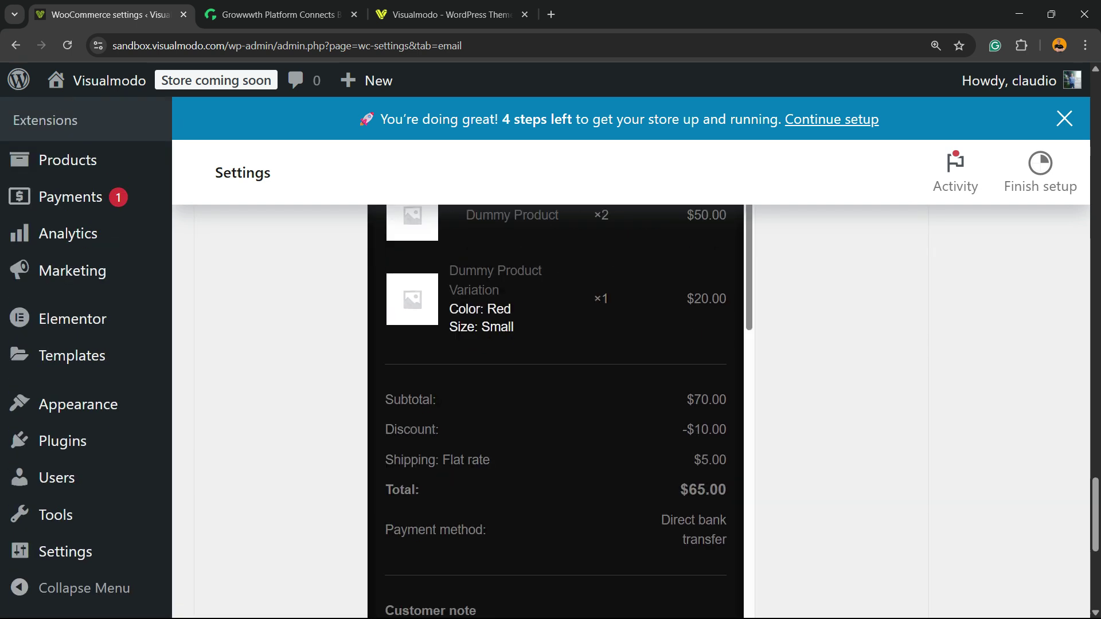
scroll(550, 387, down, 3)
scroll(550, 387, up, 3)
scroll(551, 387, up, 2)
scroll(551, 386, up, 4)
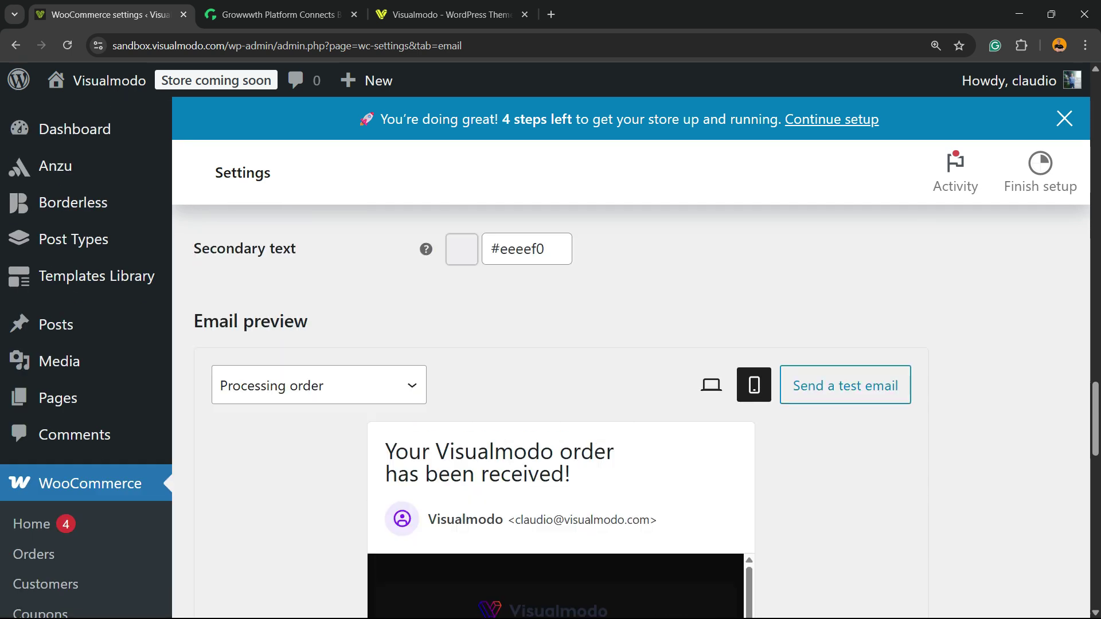
scroll(550, 344, up, 3)
scroll(551, 345, up, 2)
scroll(550, 344, down, 3)
scroll(550, 344, down, 2)
Switch the email preview to the New order email in desktop layout
click(318, 385)
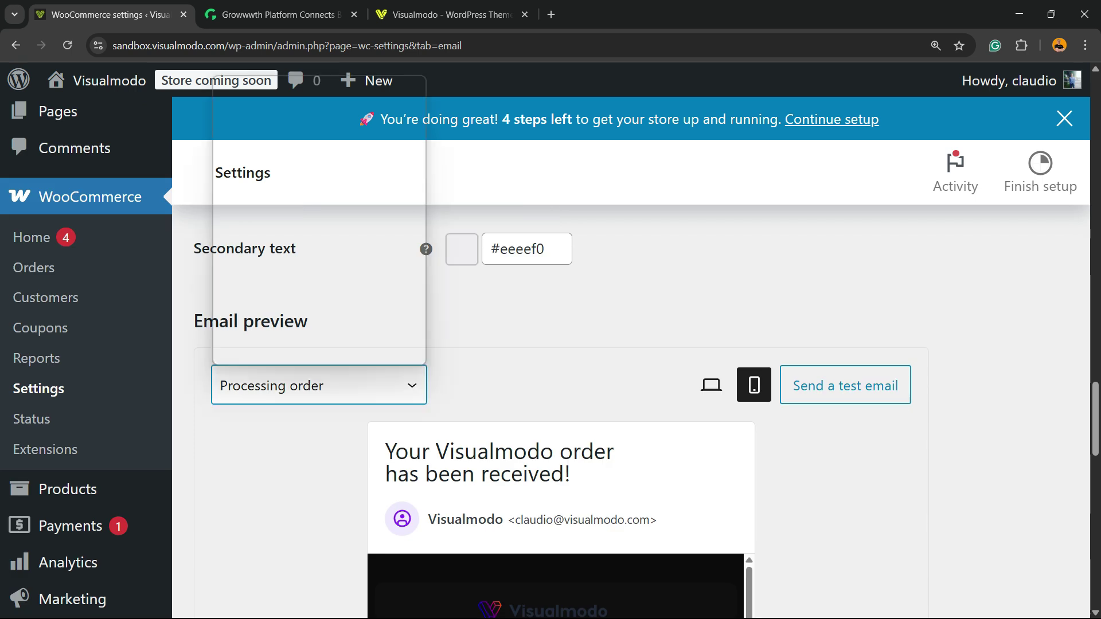
key(Escape)
scroll(550, 344, up, 3)
scroll(550, 345, up, 4)
scroll(550, 344, down, 4)
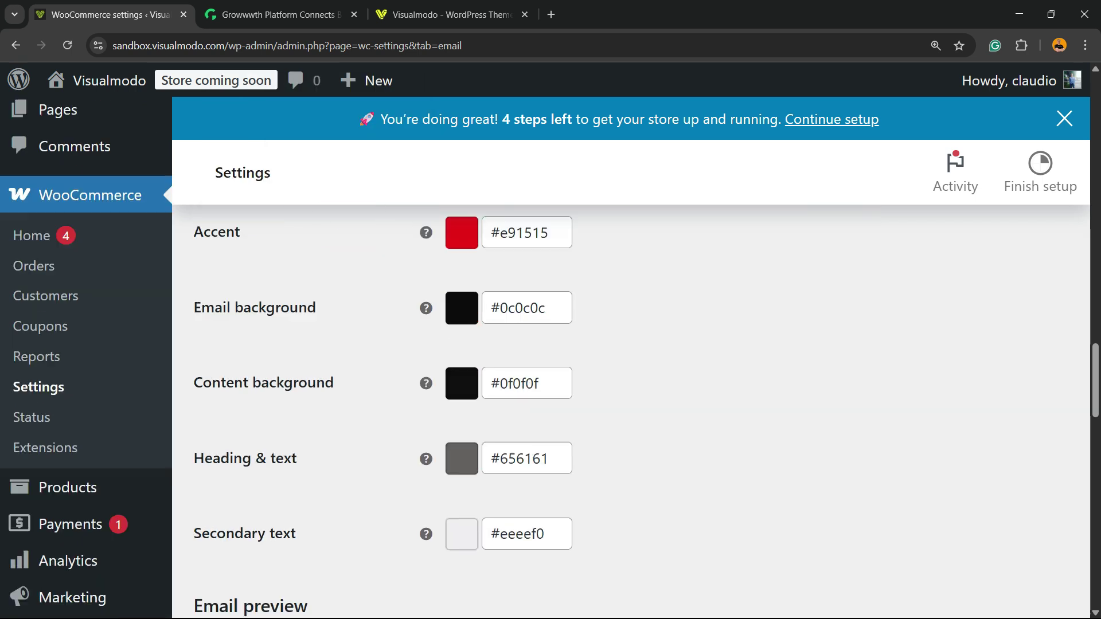
scroll(550, 345, down, 2)
scroll(550, 345, down, 2)
click(318, 386)
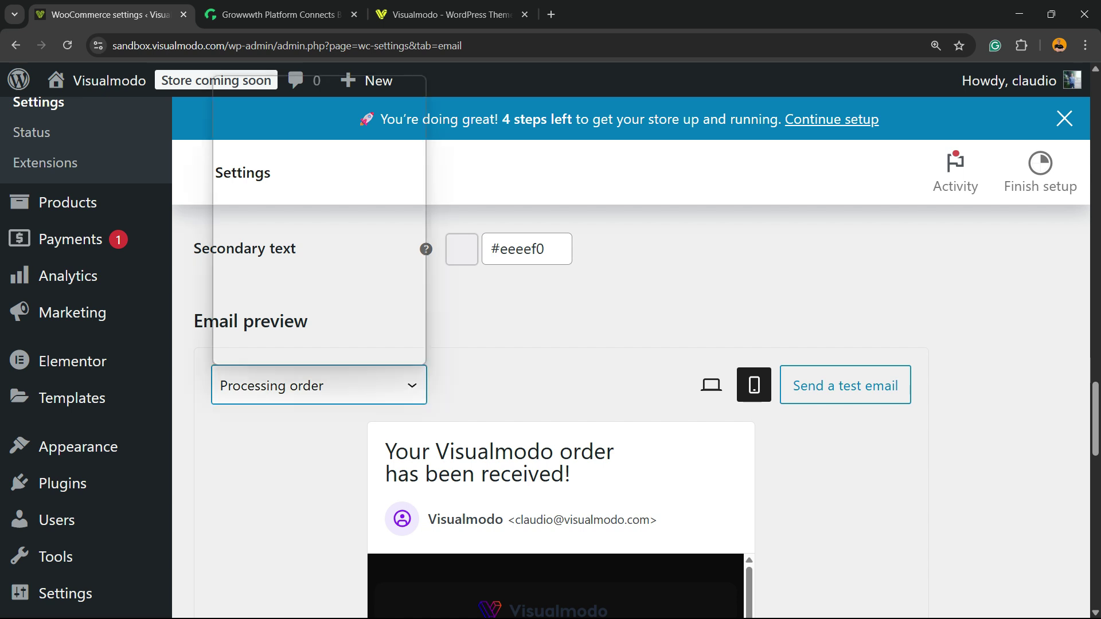
key(Up)
key(Up)
key(Up)
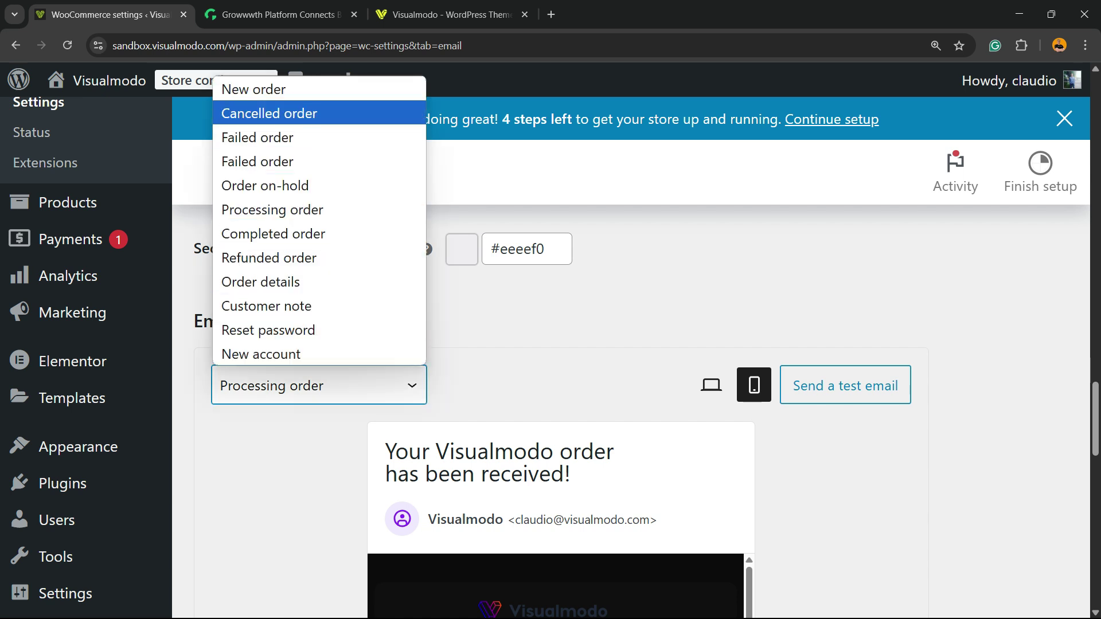
key(Return)
scroll(560, 387, down, 3)
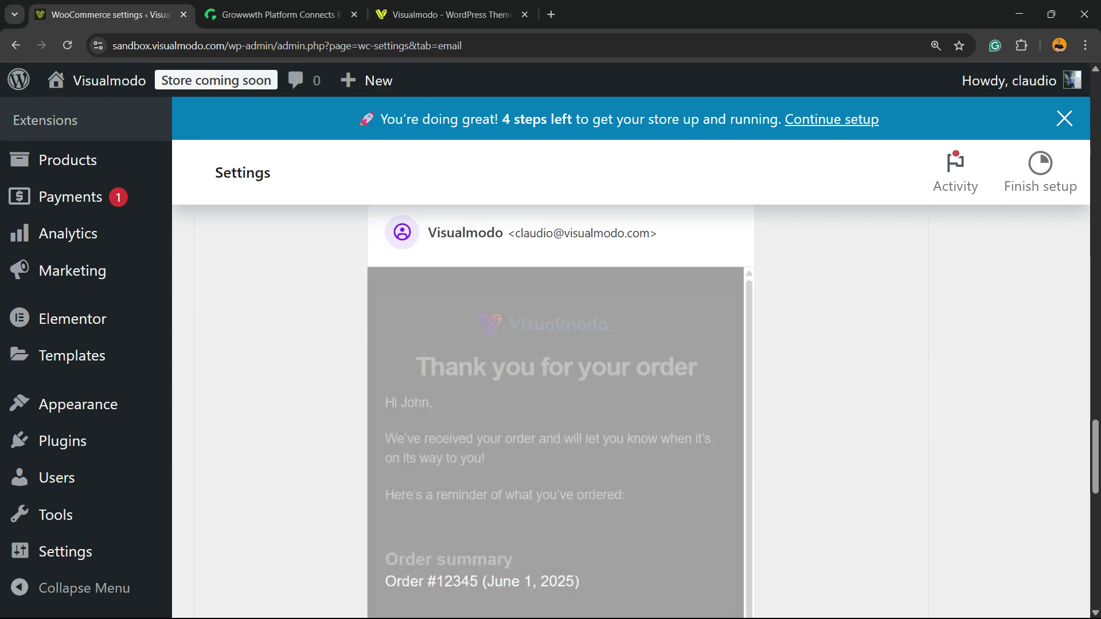
scroll(560, 387, up, 2)
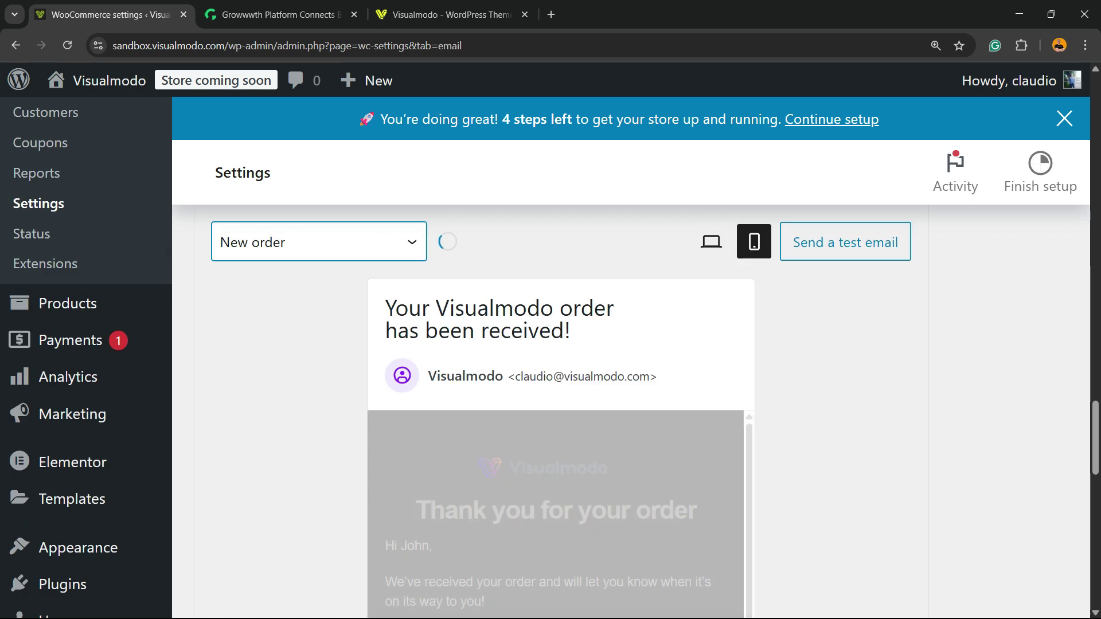
scroll(559, 387, up, 1)
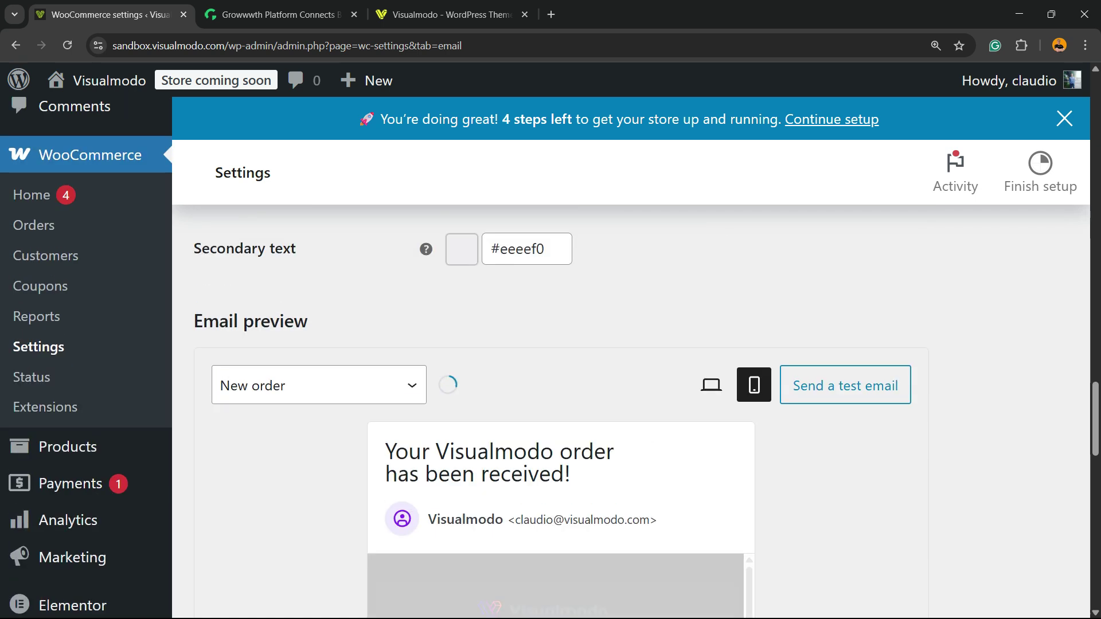
scroll(559, 387, down, 2)
scroll(559, 387, up, 2)
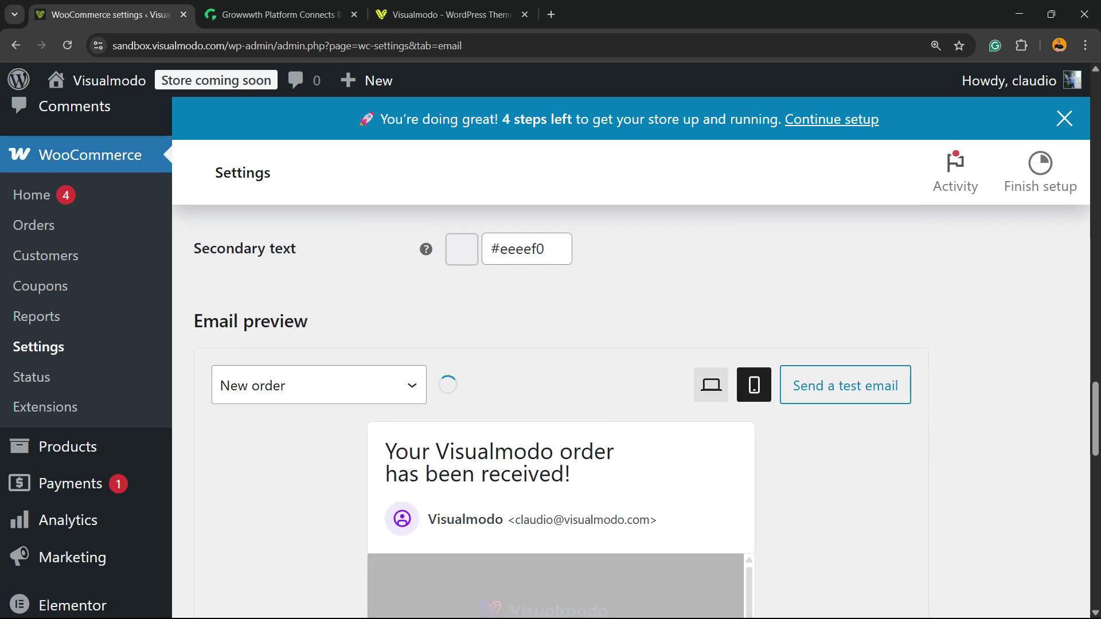
click(711, 385)
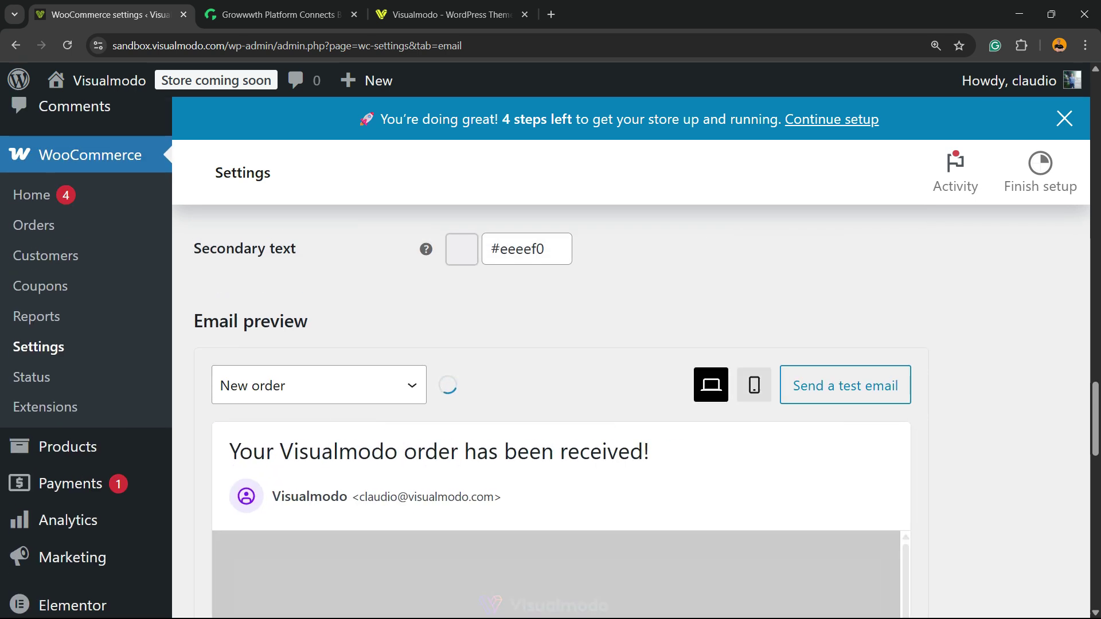
scroll(559, 387, down, 4)
scroll(559, 387, down, 3)
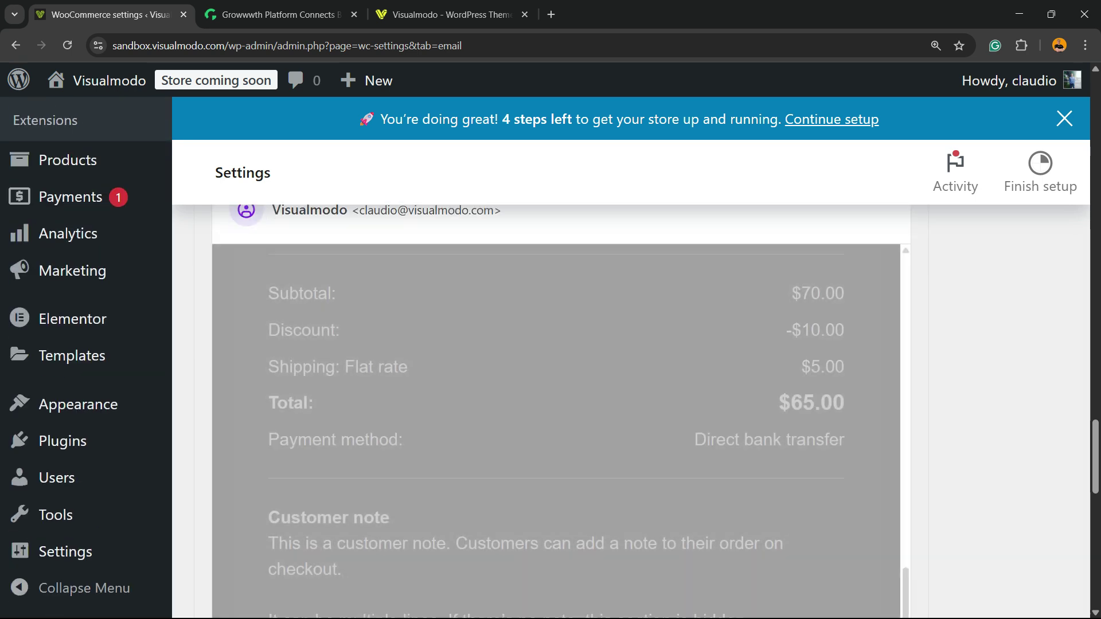
scroll(558, 387, up, 5)
scroll(559, 387, up, 10)
scroll(559, 387, down, 4)
scroll(559, 387, down, 4)
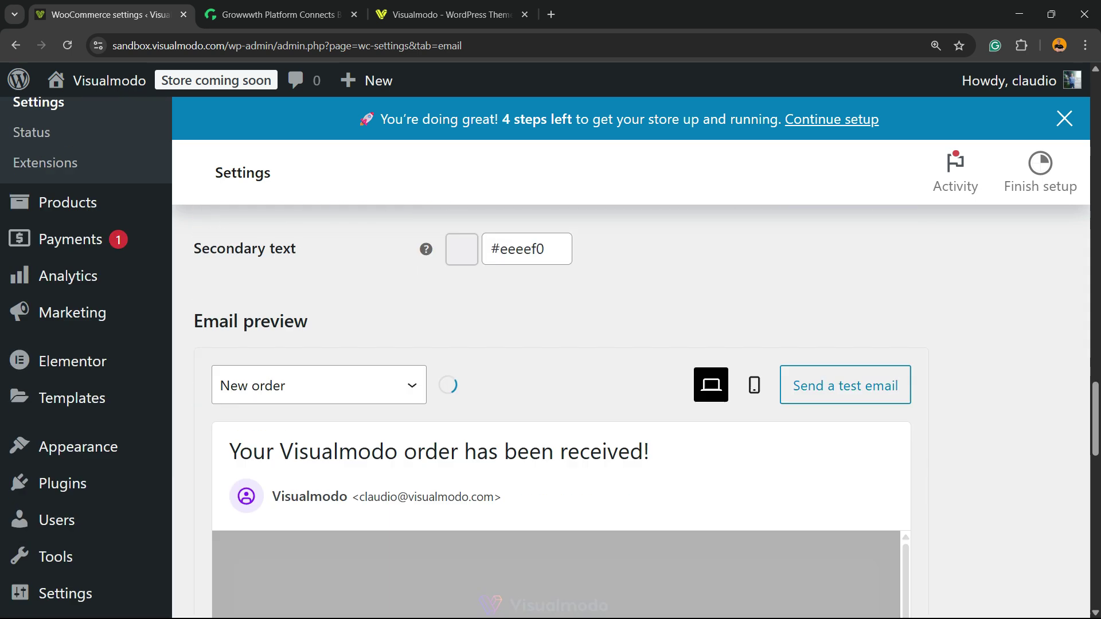
Check the New order preview, then open its Manage settings, leaving without saving
click(318, 385)
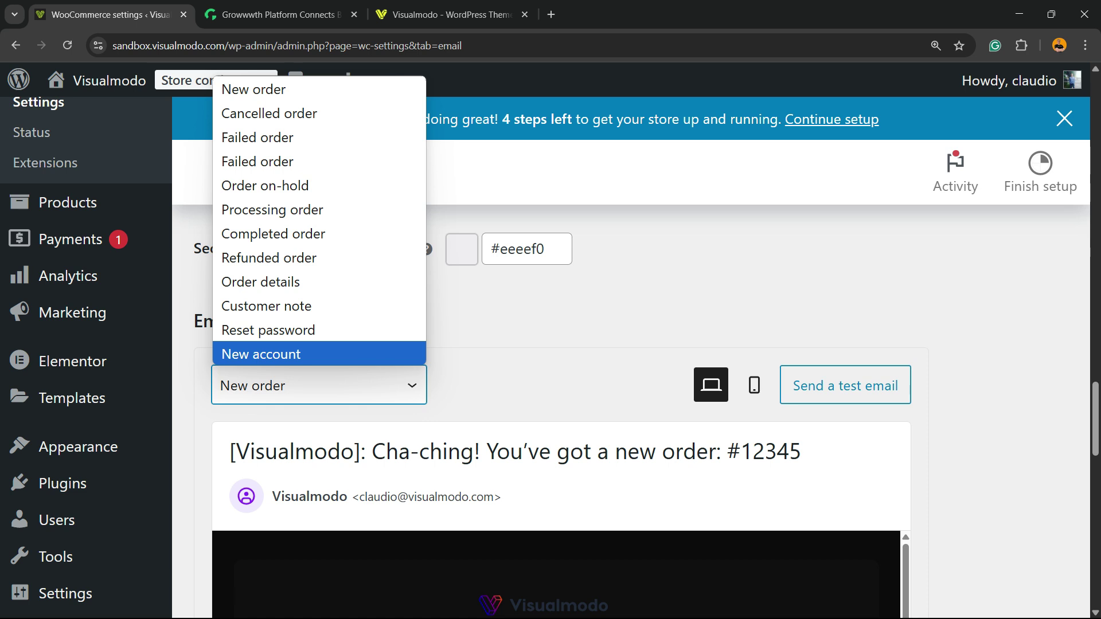
key(Escape)
scroll(559, 387, down, 3)
scroll(559, 387, down, 3)
scroll(559, 387, down, 2)
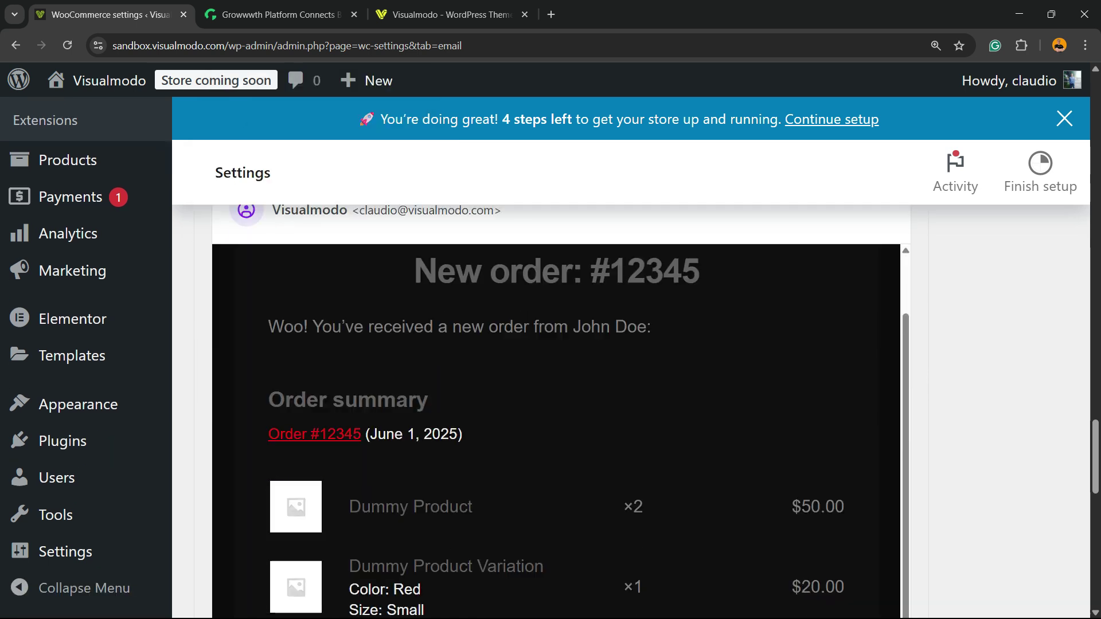
scroll(559, 430, down, 3)
scroll(559, 430, down, 3)
scroll(559, 430, up, 5)
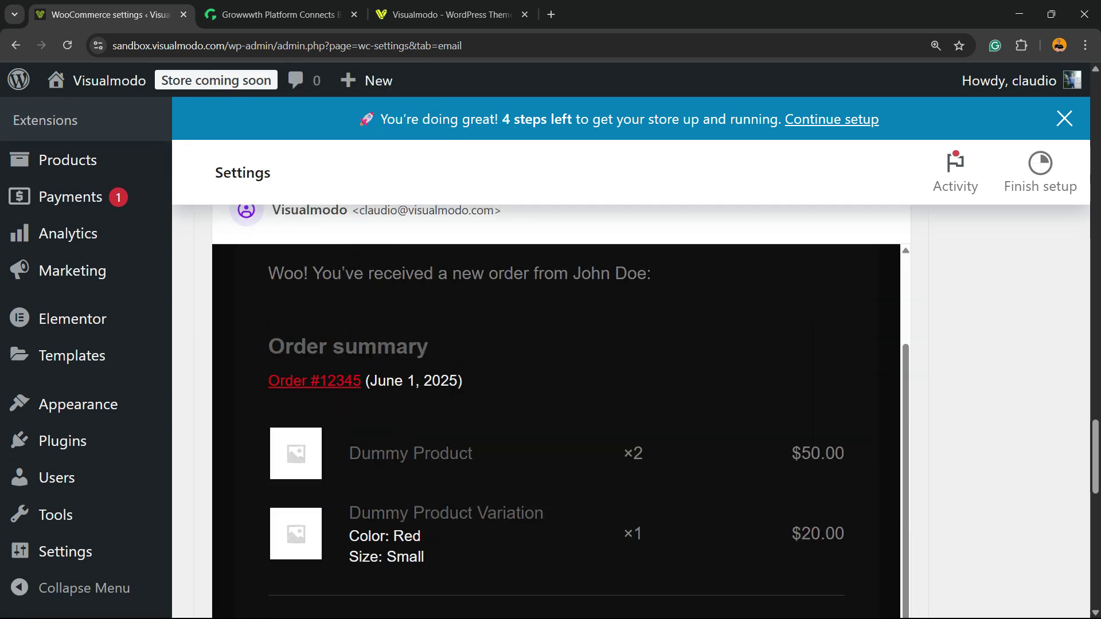
scroll(559, 430, up, 4)
scroll(559, 430, down, 3)
scroll(559, 430, up, 3)
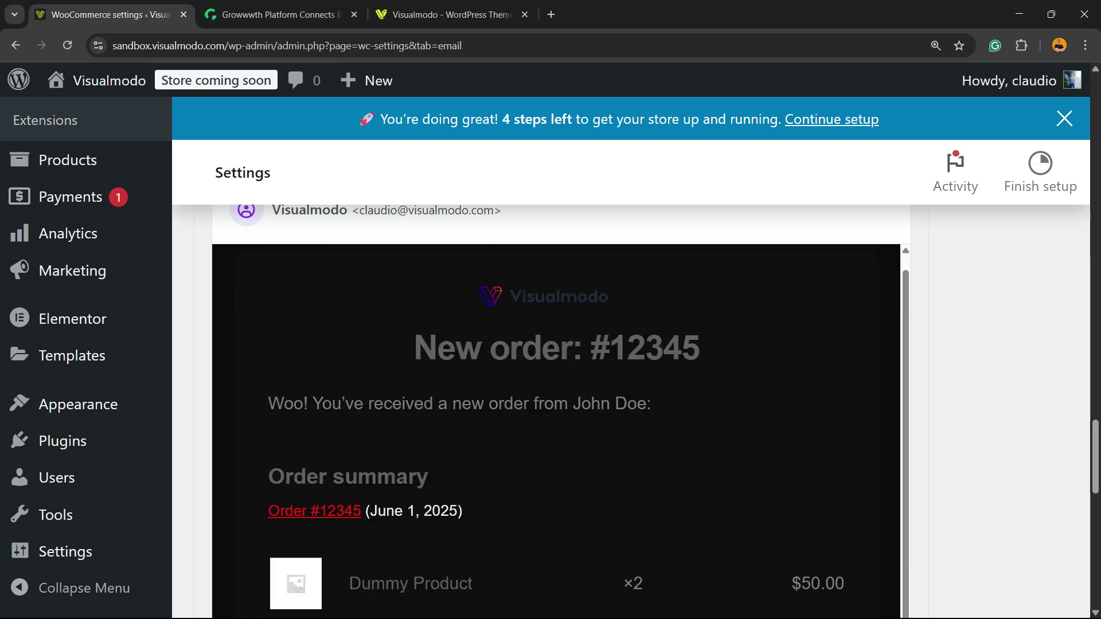
scroll(559, 430, up, 6)
scroll(559, 388, up, 5)
scroll(559, 387, up, 3)
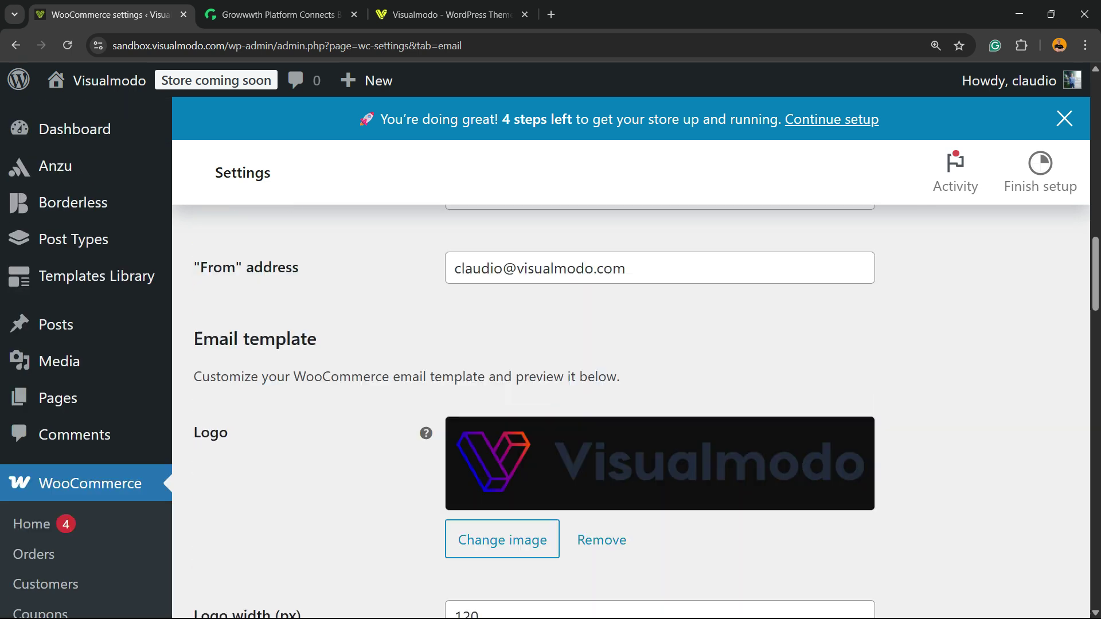
scroll(559, 386, down, 2)
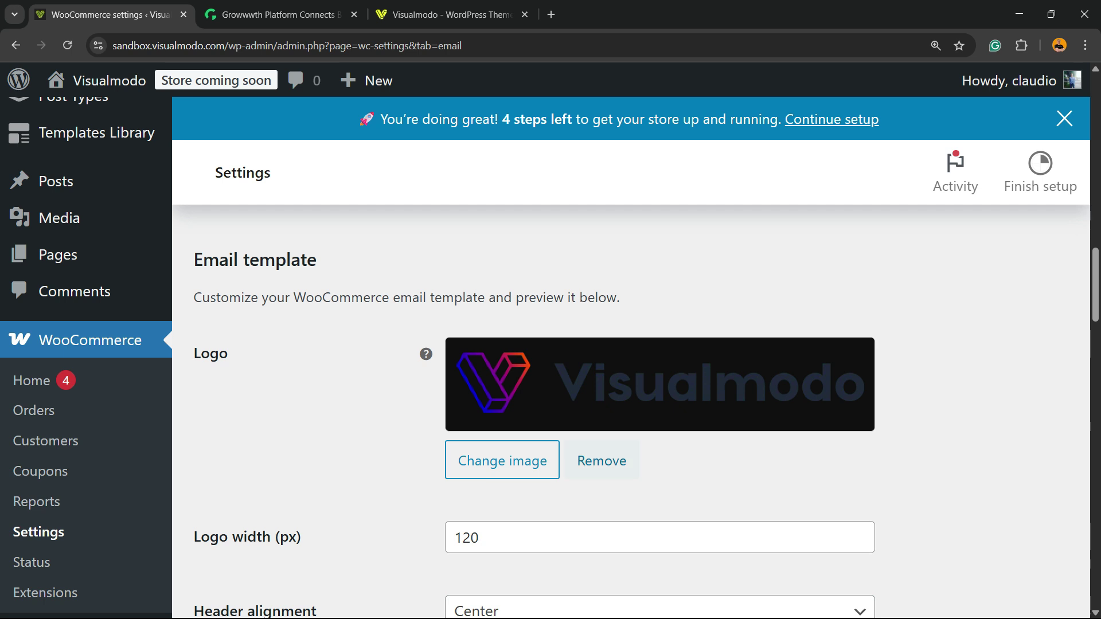
scroll(559, 387, down, 4)
scroll(559, 387, down, 3)
scroll(559, 387, up, 2)
scroll(559, 387, up, 1)
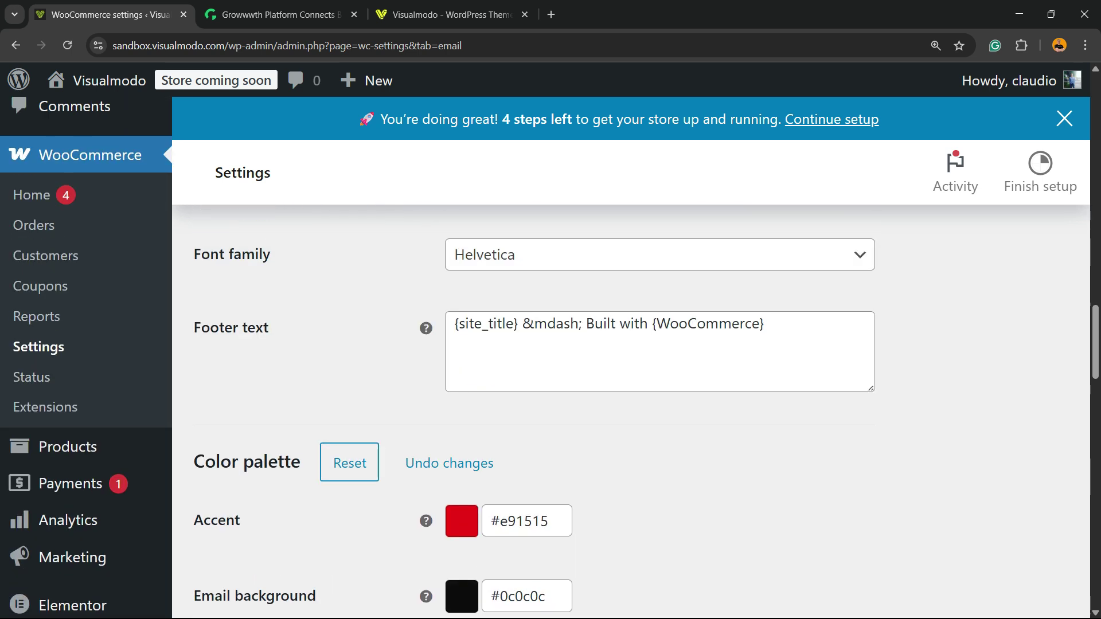
scroll(559, 387, down, 8)
scroll(560, 387, down, 4)
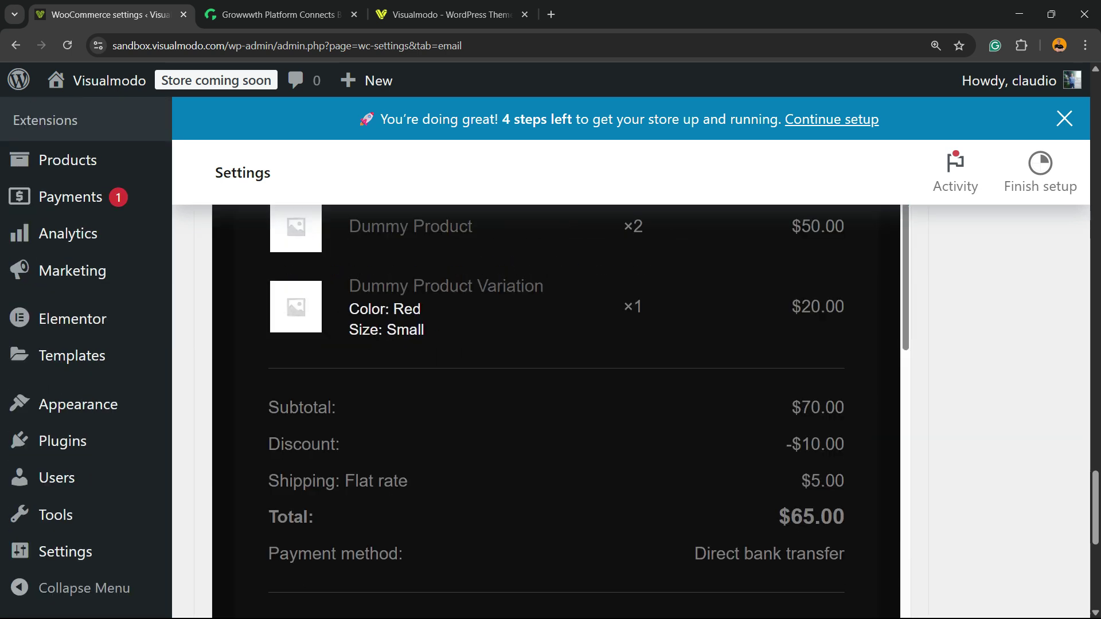
scroll(559, 387, down, 8)
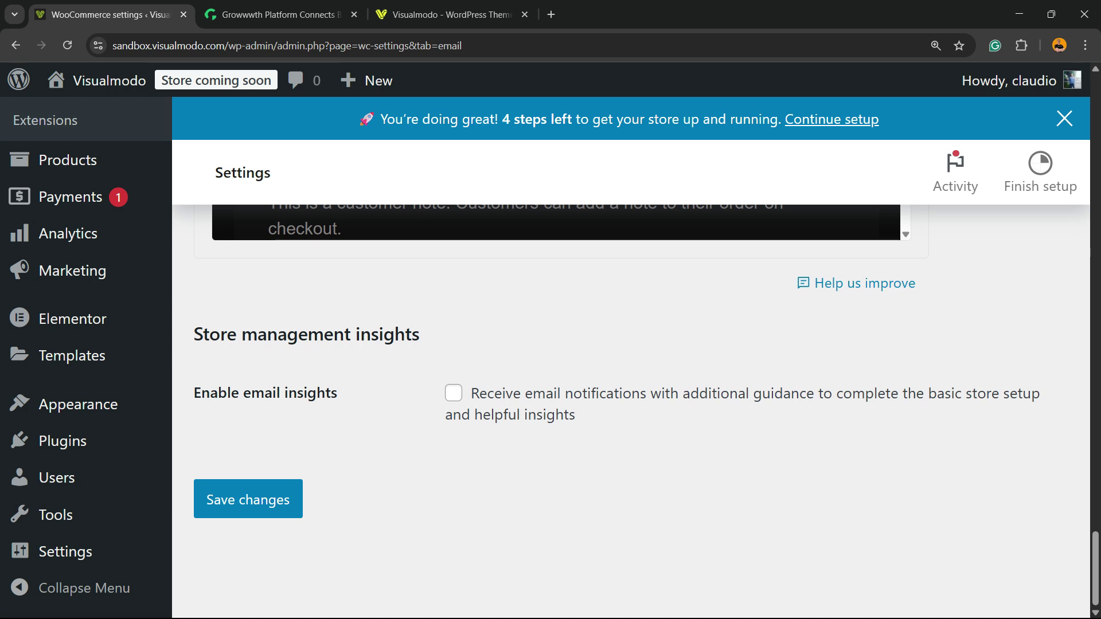
scroll(559, 387, up, 5)
scroll(559, 387, down, 5)
scroll(559, 387, up, 5)
scroll(559, 387, up, 6)
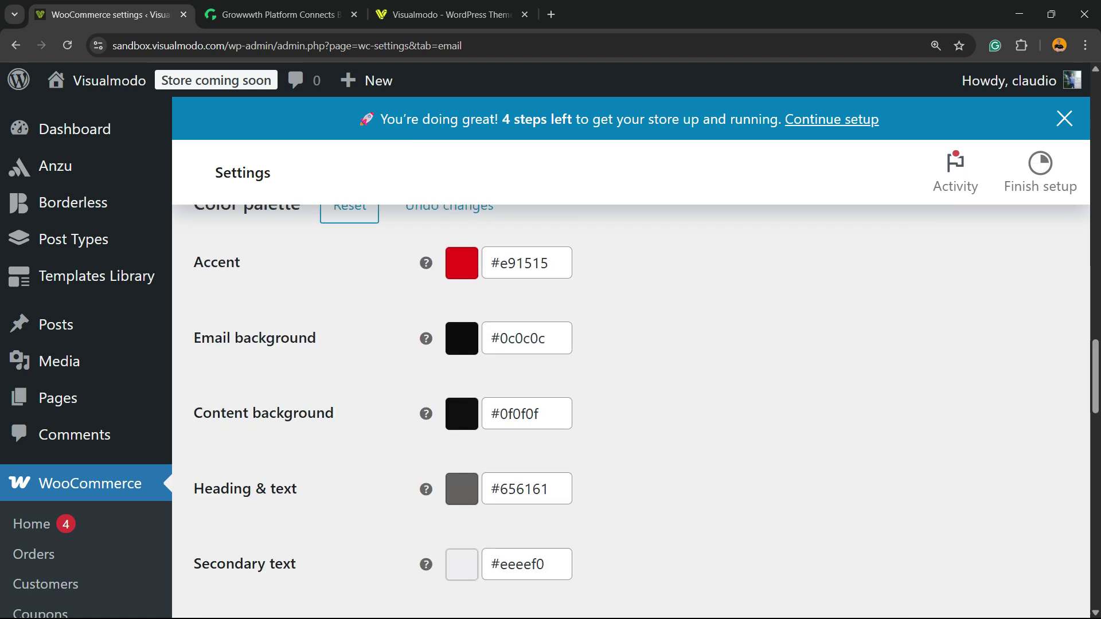
scroll(559, 388, up, 4)
scroll(559, 387, up, 5)
scroll(559, 387, up, 5)
scroll(559, 387, up, 5)
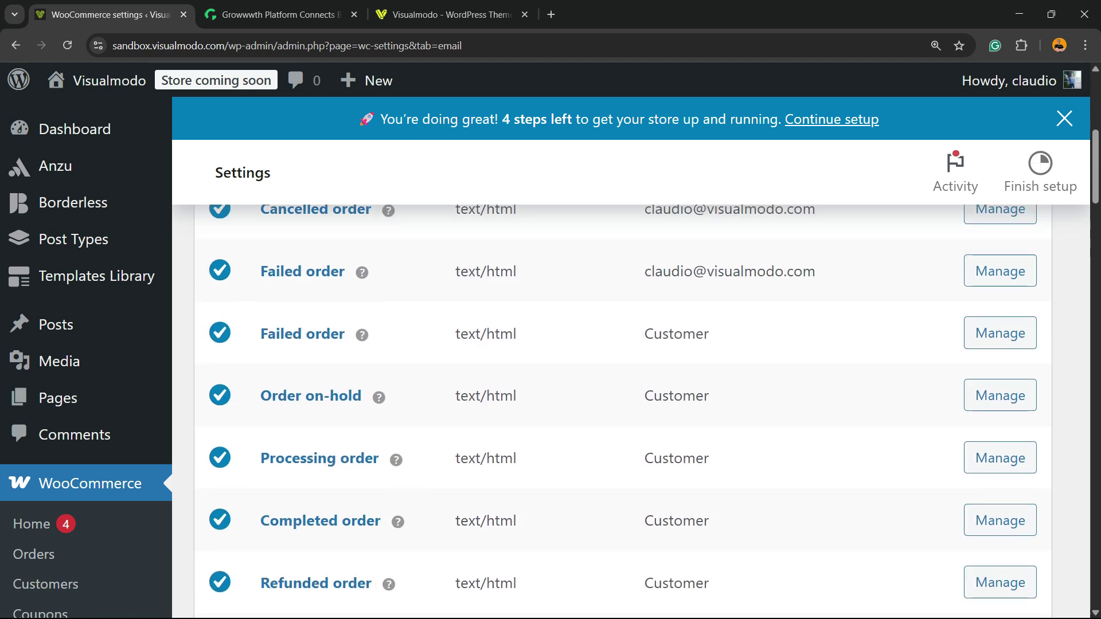
scroll(559, 387, up, 3)
click(1000, 292)
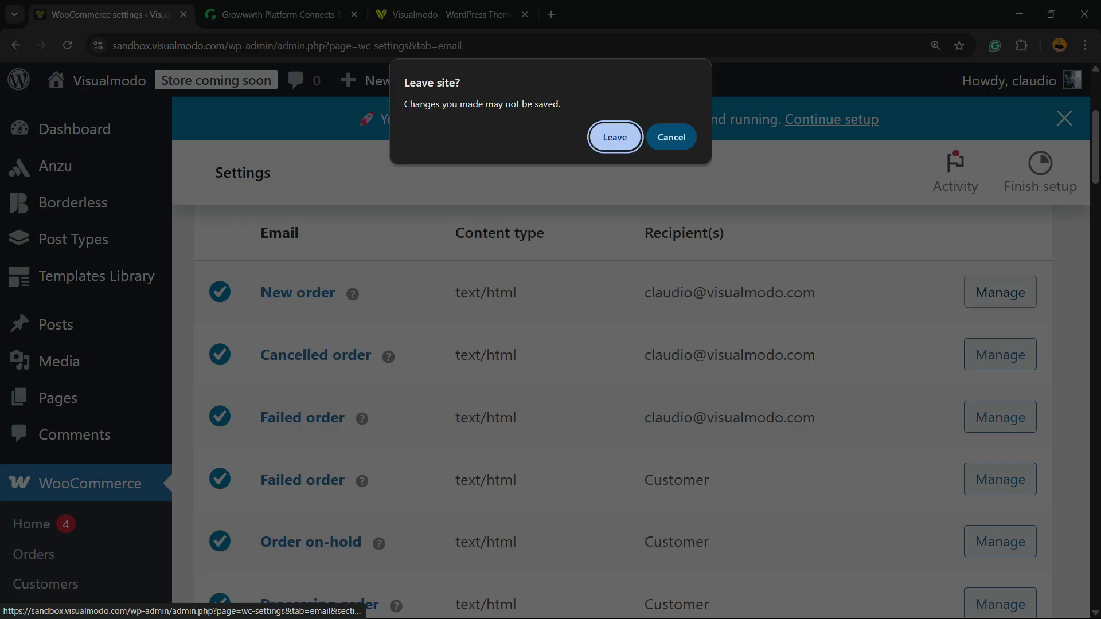
click(615, 137)
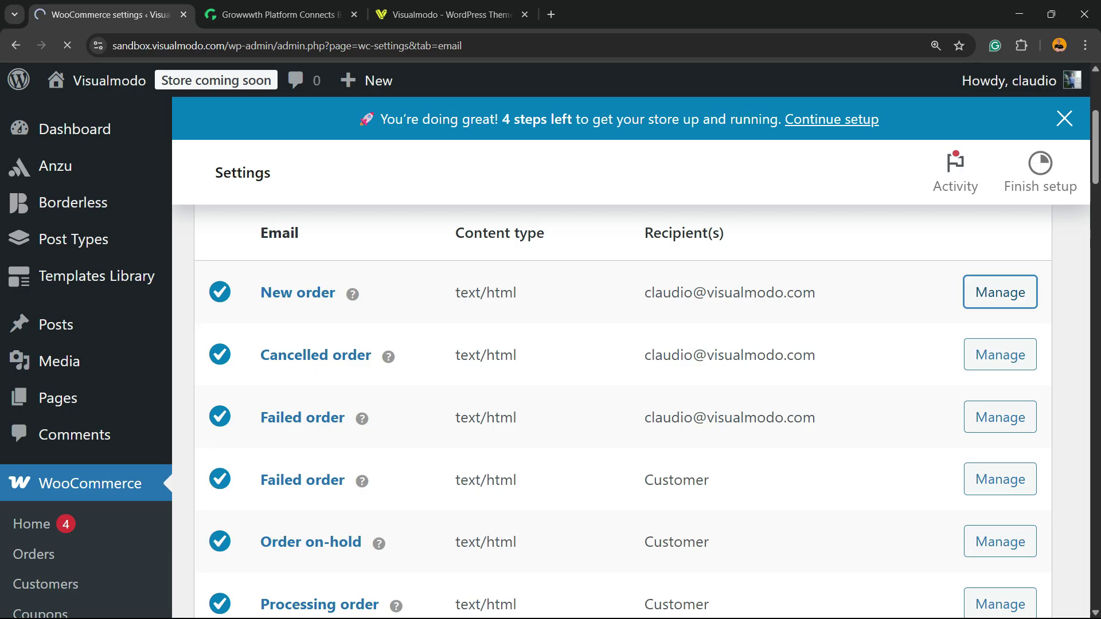
scroll(551, 387, down, 5)
scroll(550, 388, down, 3)
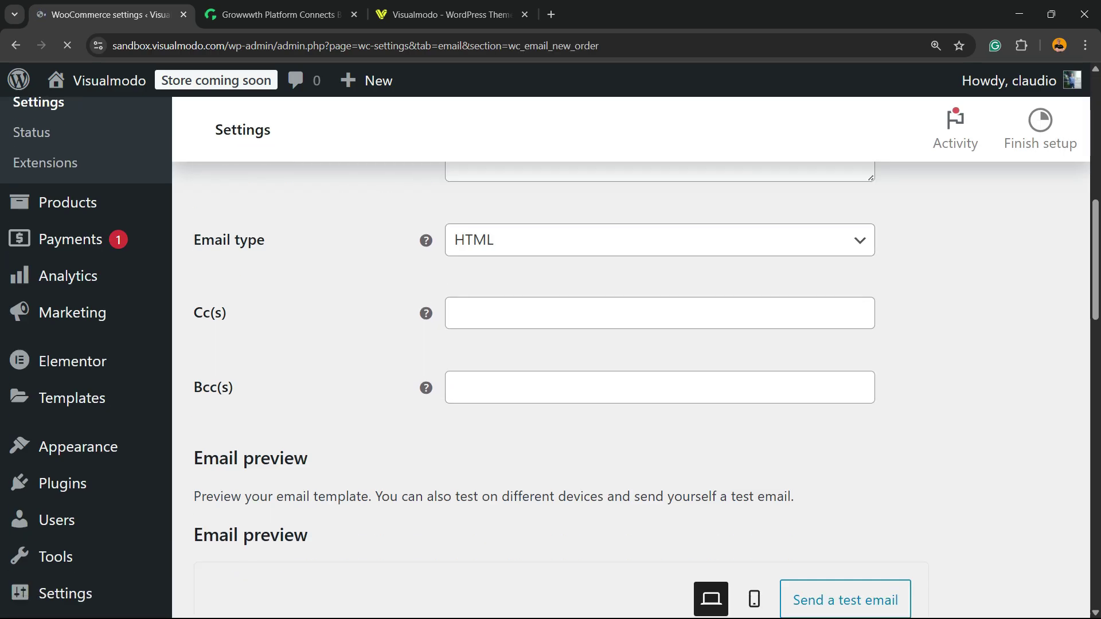
scroll(551, 387, down, 3)
scroll(550, 387, down, 3)
scroll(551, 387, down, 3)
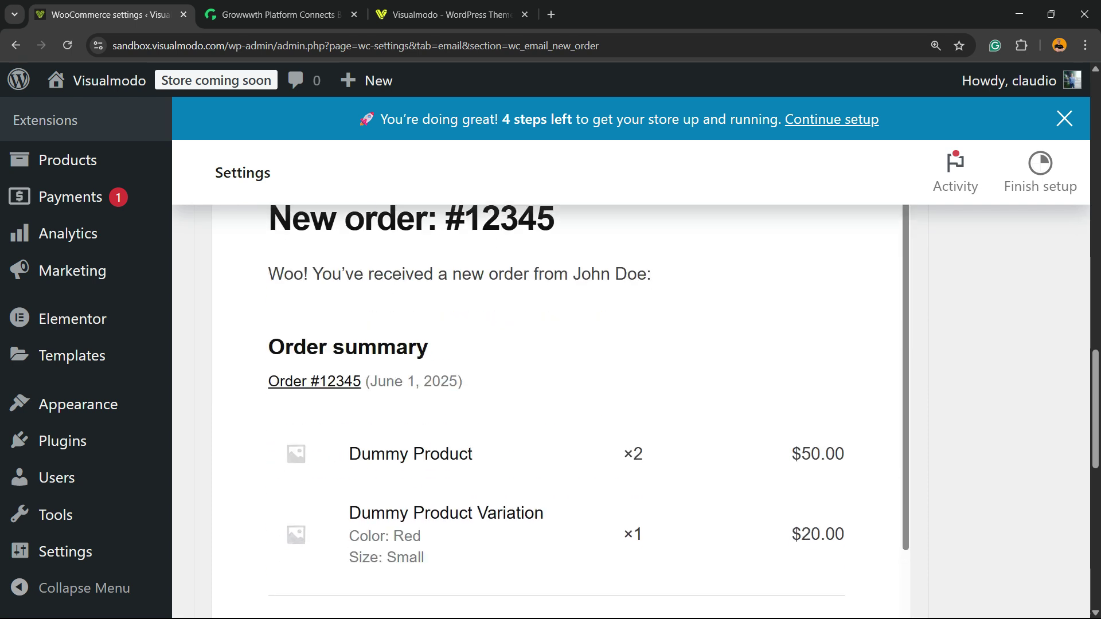
scroll(551, 387, down, 3)
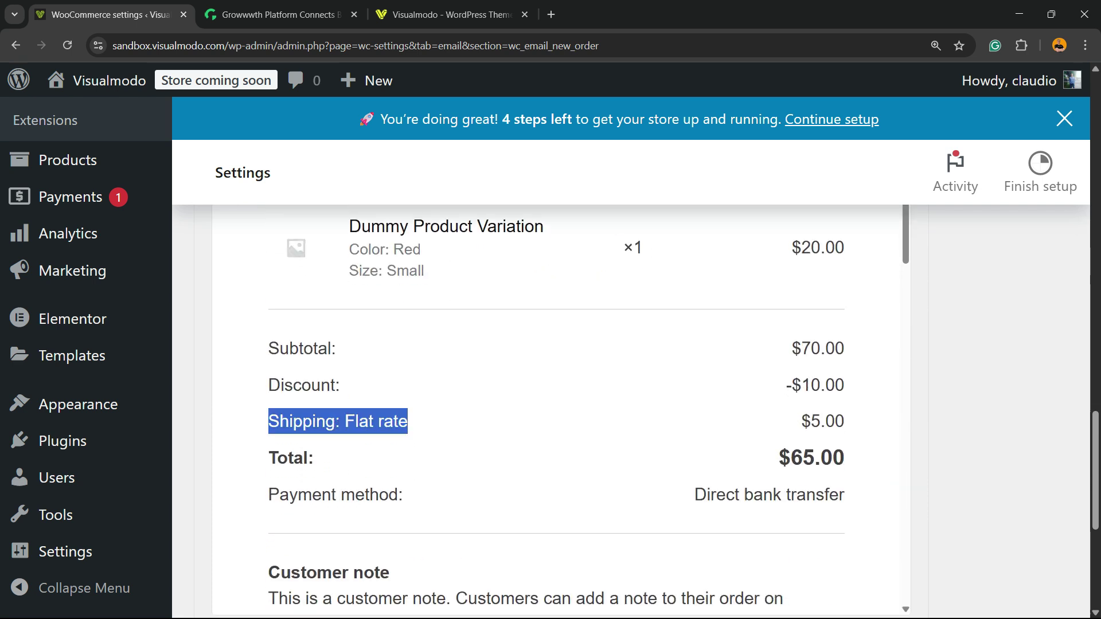
scroll(550, 387, down, 5)
scroll(551, 387, up, 5)
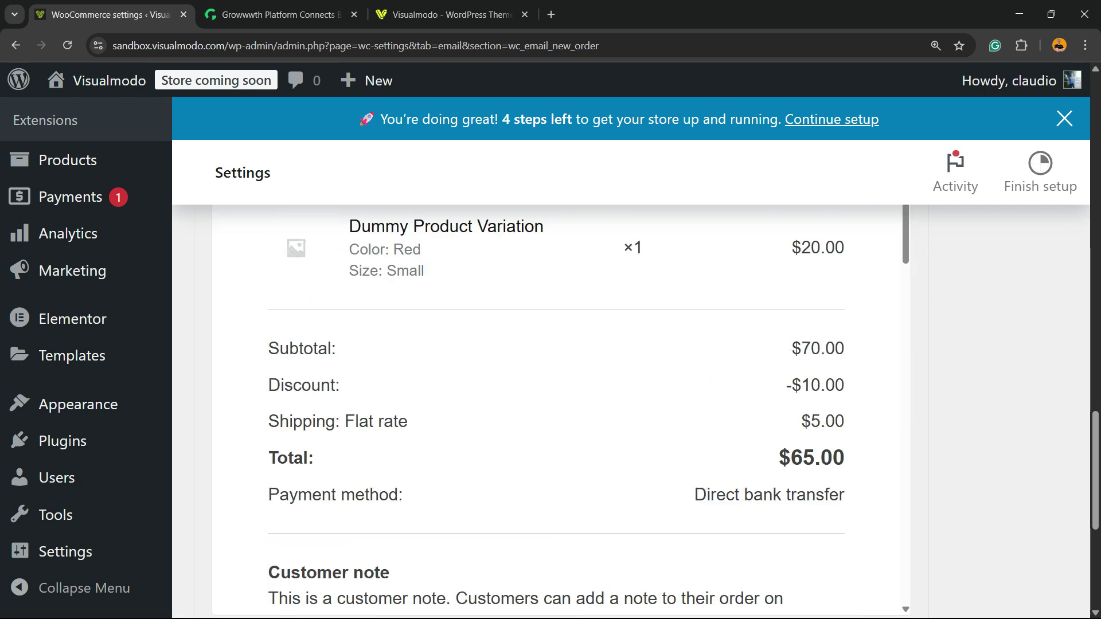
scroll(550, 387, up, 5)
scroll(551, 387, up, 5)
scroll(551, 387, up, 2)
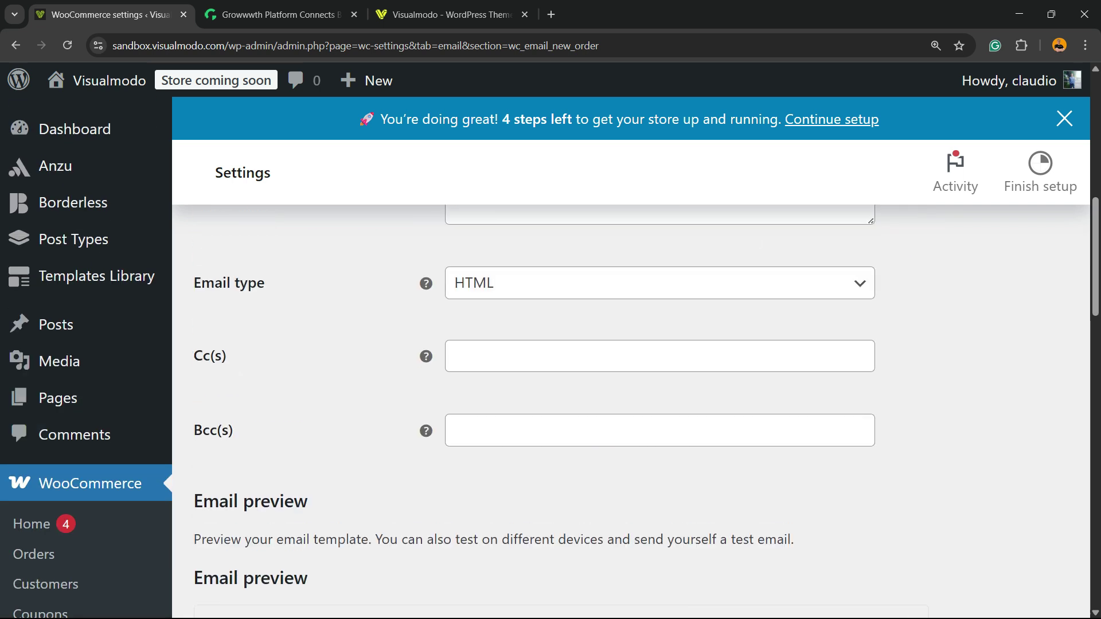
scroll(550, 387, down, 2)
scroll(550, 387, up, 5)
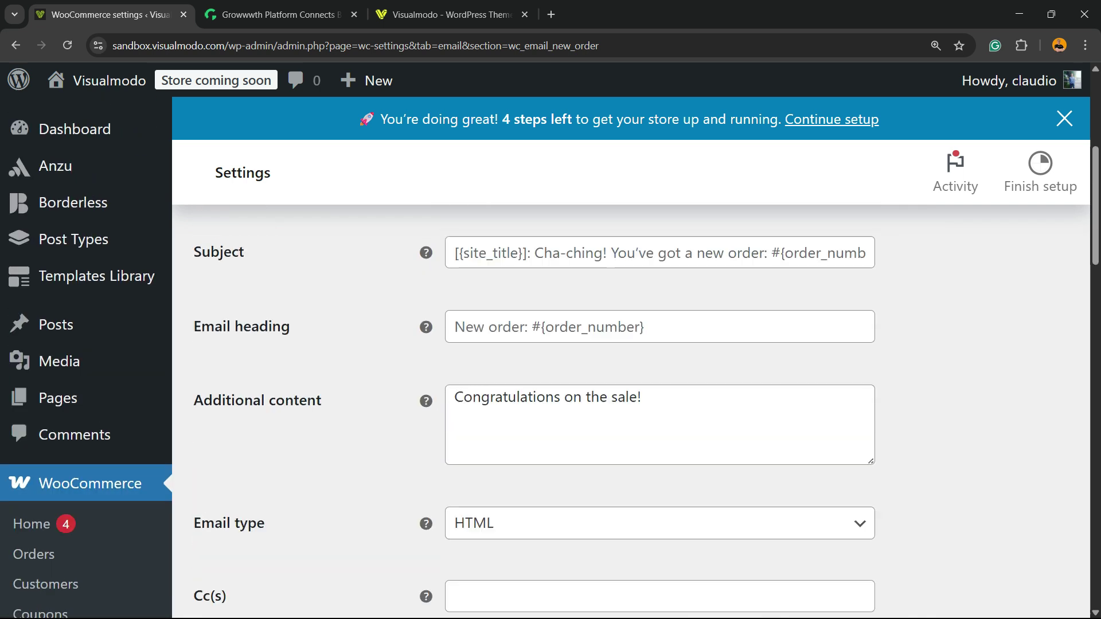
scroll(550, 387, up, 5)
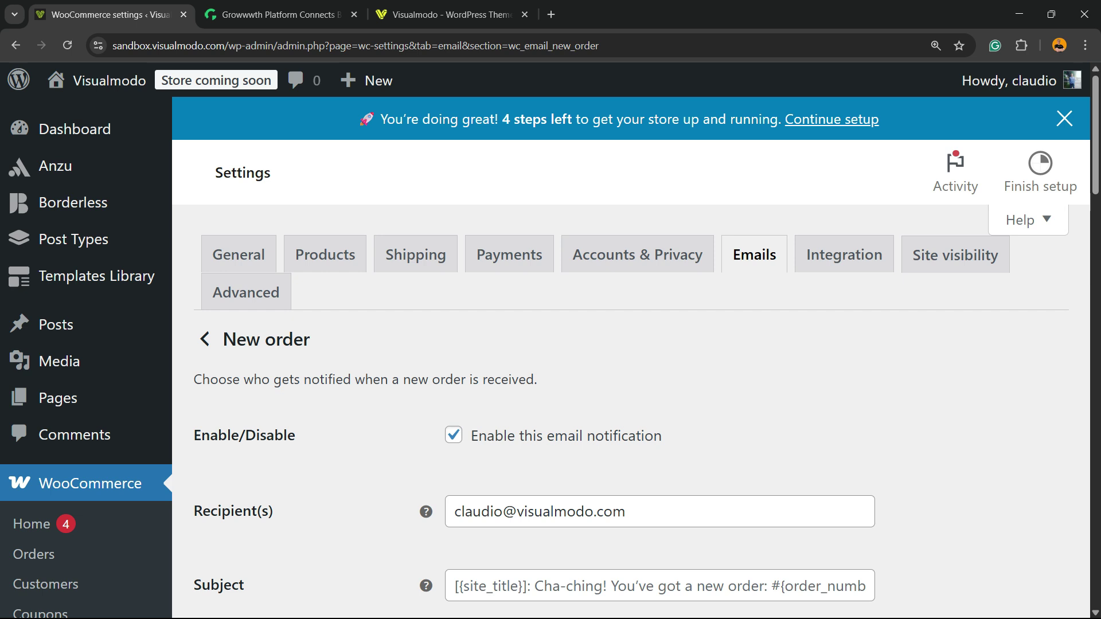
scroll(550, 386, down, 3)
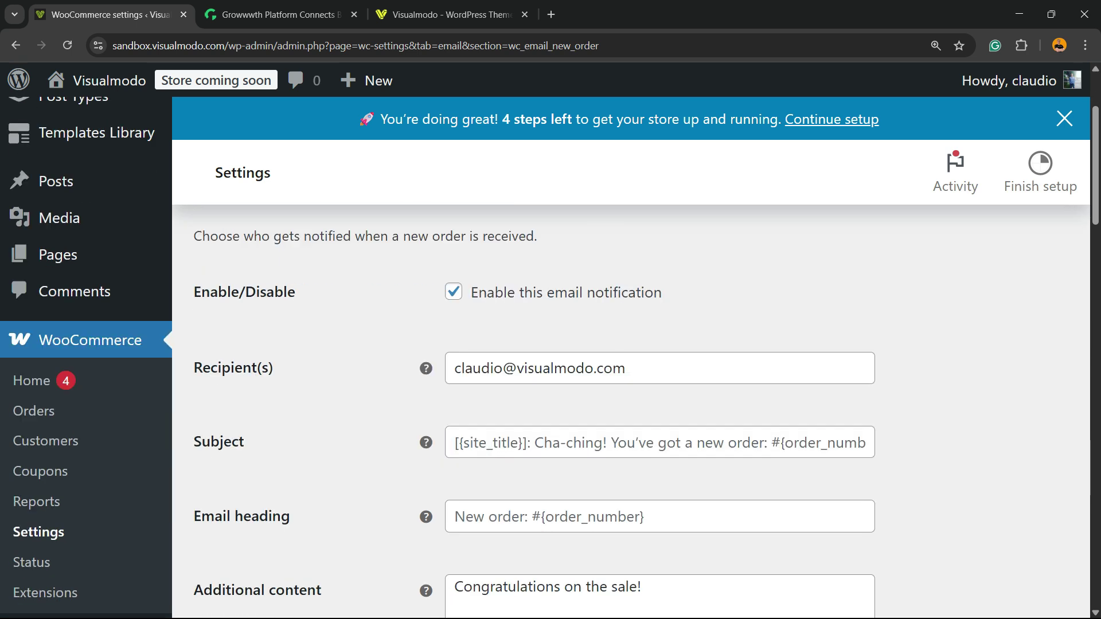
scroll(550, 387, down, 3)
scroll(550, 387, up, 5)
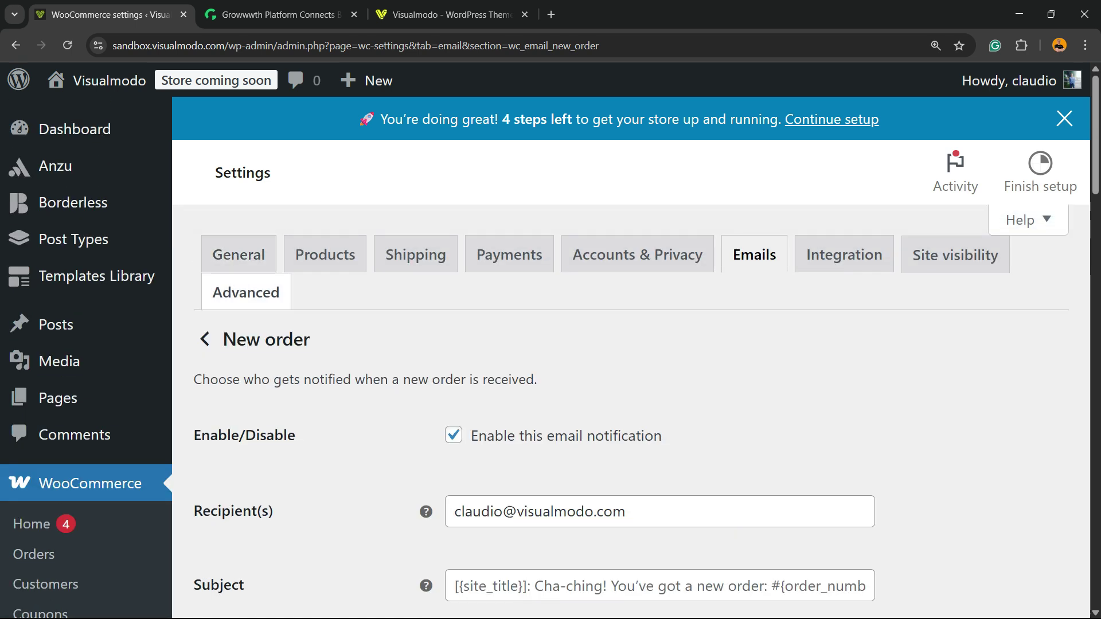
scroll(551, 387, down, 8)
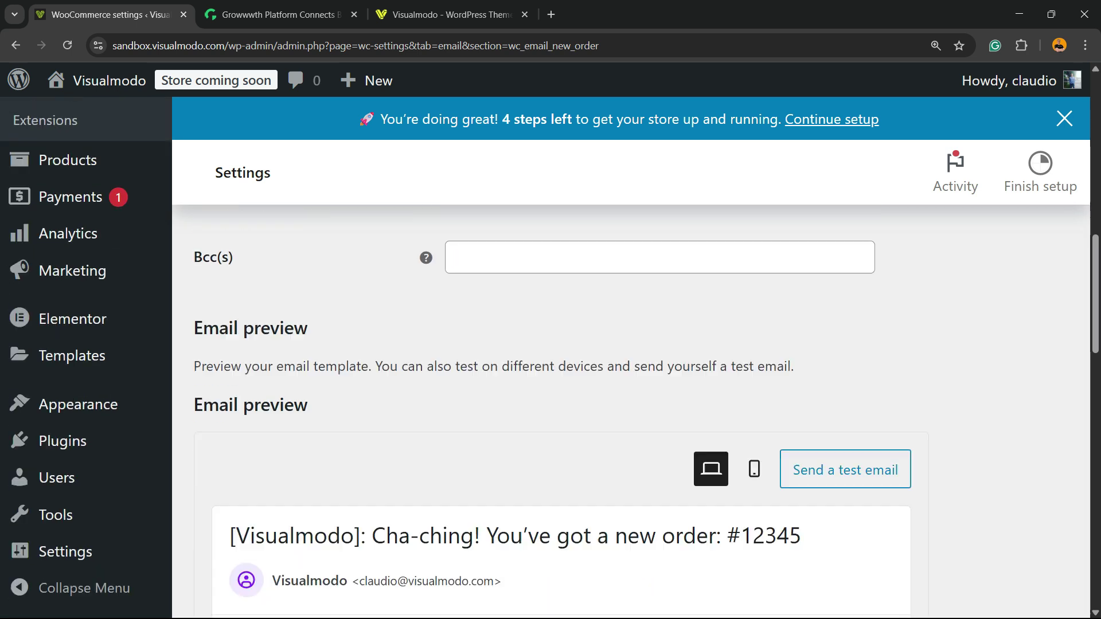
scroll(550, 387, down, 4)
scroll(551, 388, down, 5)
scroll(551, 387, down, 6)
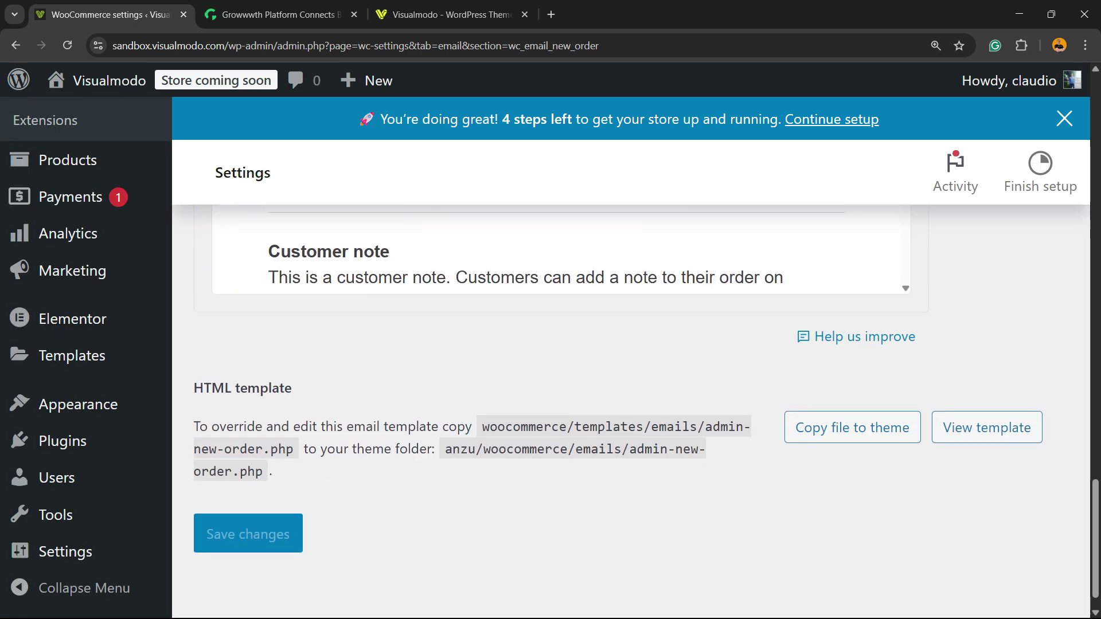
scroll(550, 387, down, 2)
scroll(550, 388, up, 5)
scroll(550, 387, up, 6)
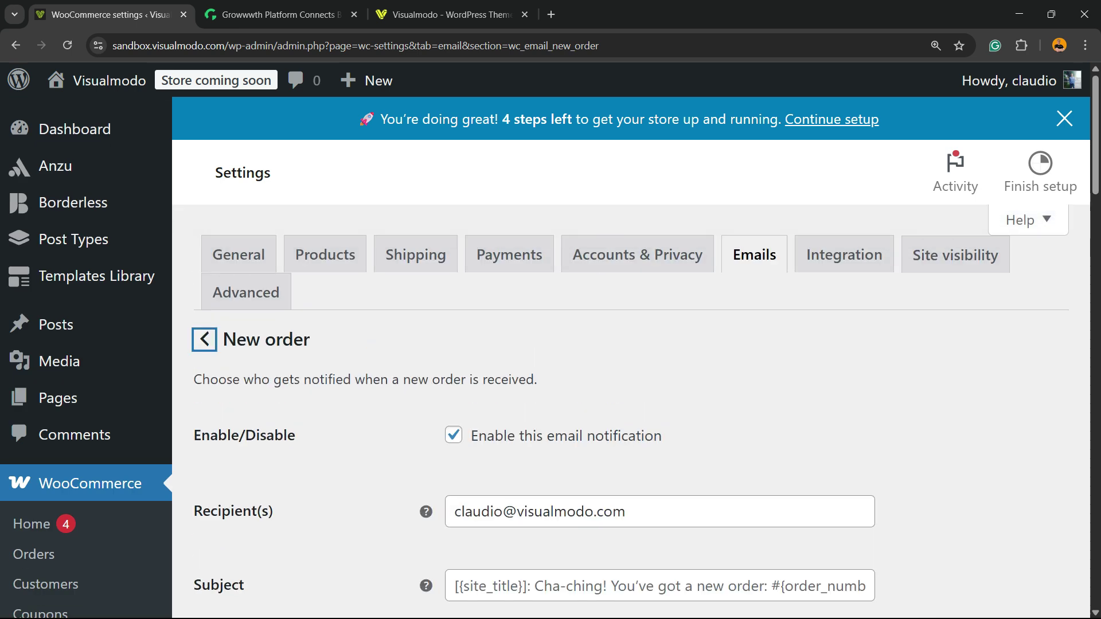